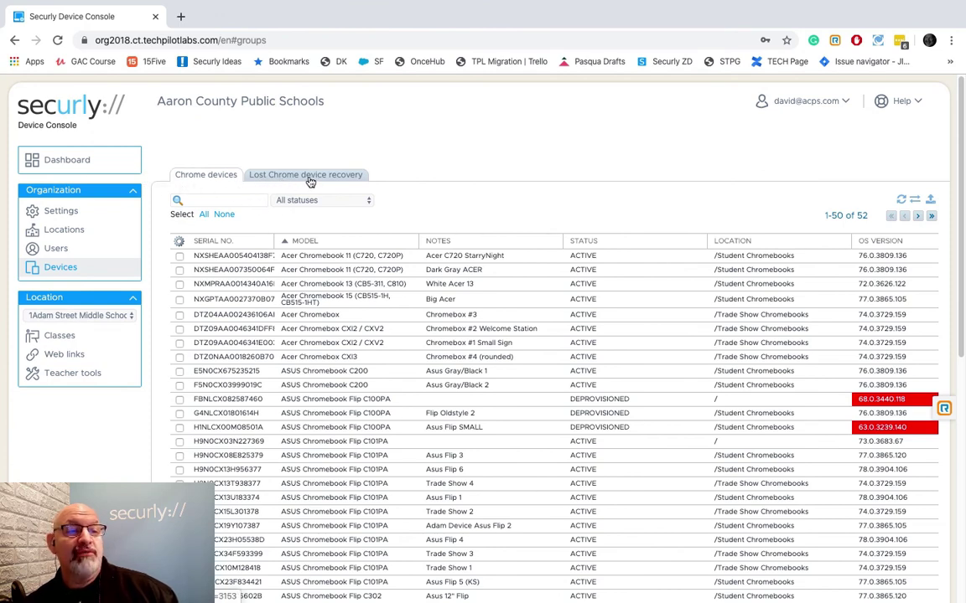
# Sort the devices by location descending and move the OS Version column right after Model.
pyautogui.scroll(-1, 459, 275)
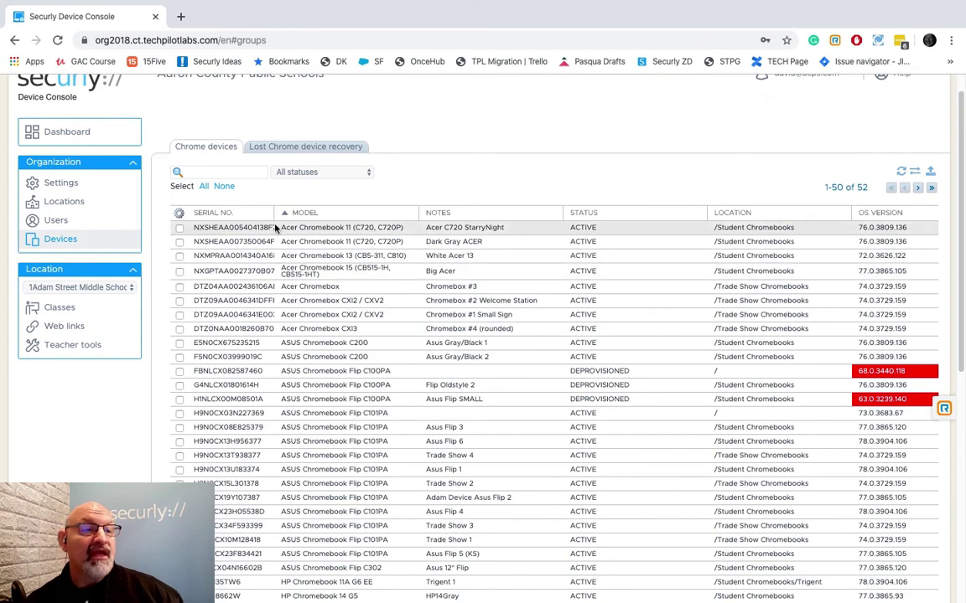
pyautogui.scroll(1, 392, 212)
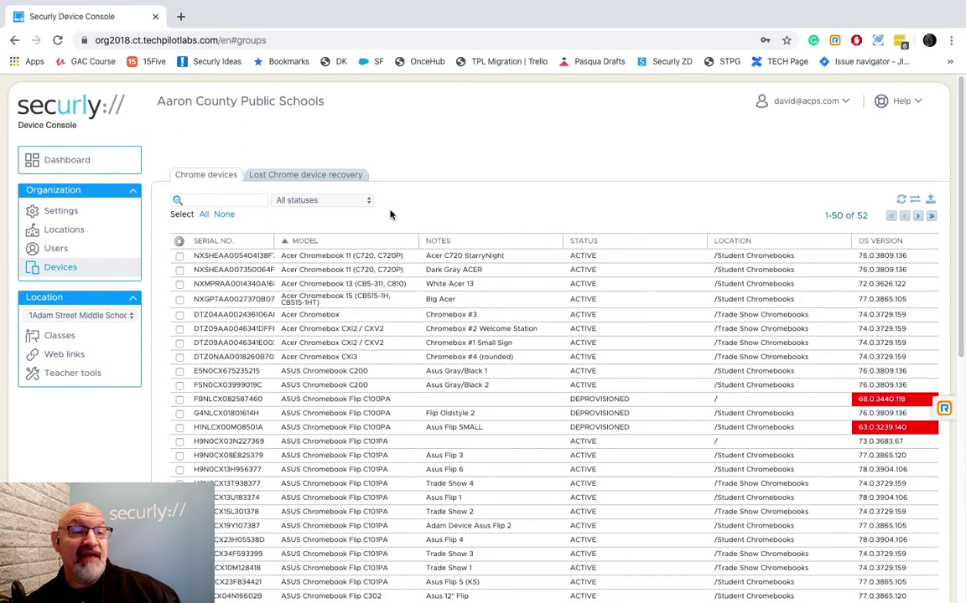
pyautogui.scroll(-7, 461, 394)
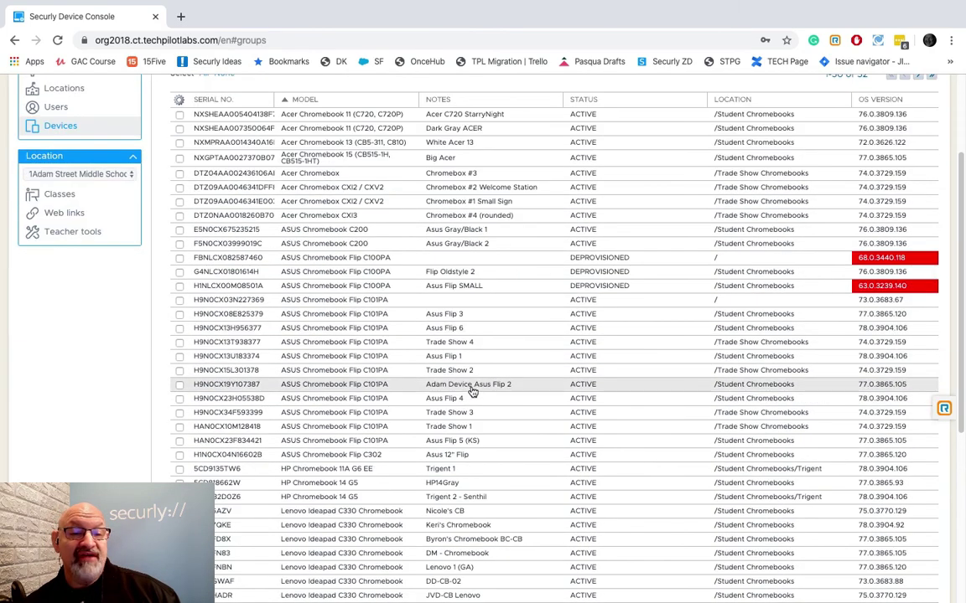
pyautogui.scroll(-2, 471, 391)
pyautogui.scroll(-5, 472, 391)
pyautogui.scroll(10, 470, 389)
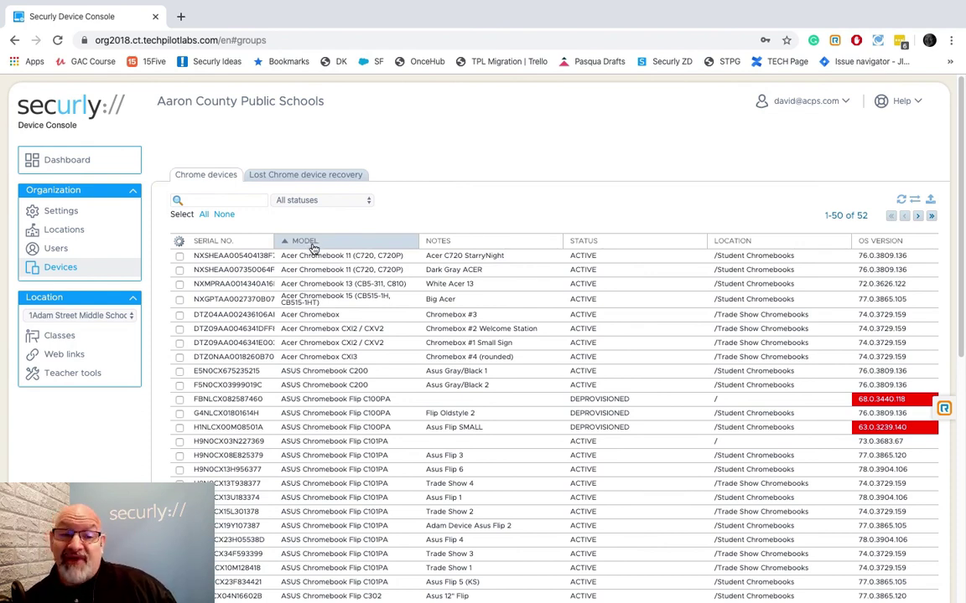
pyautogui.click(740, 245)
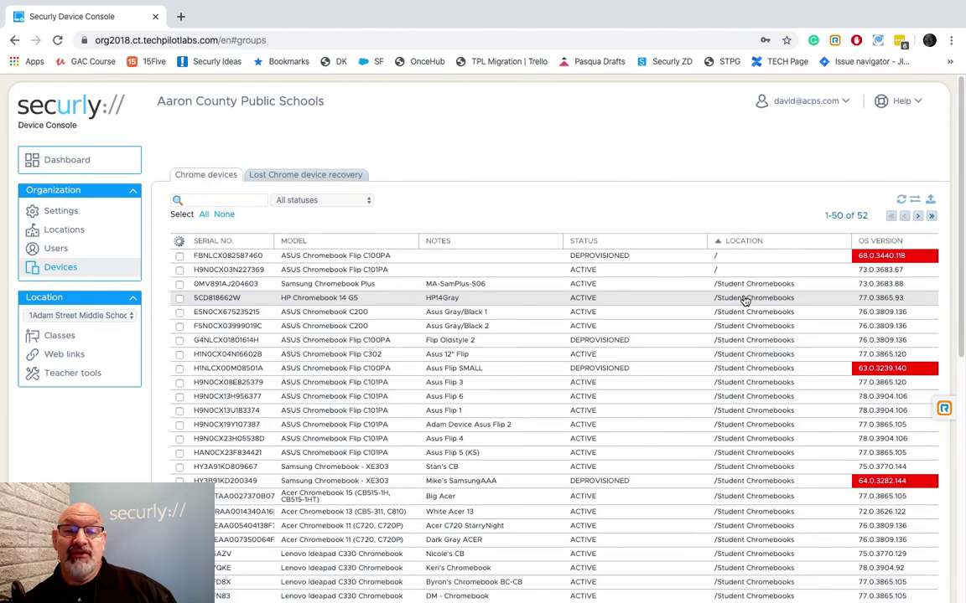
pyautogui.click(737, 243)
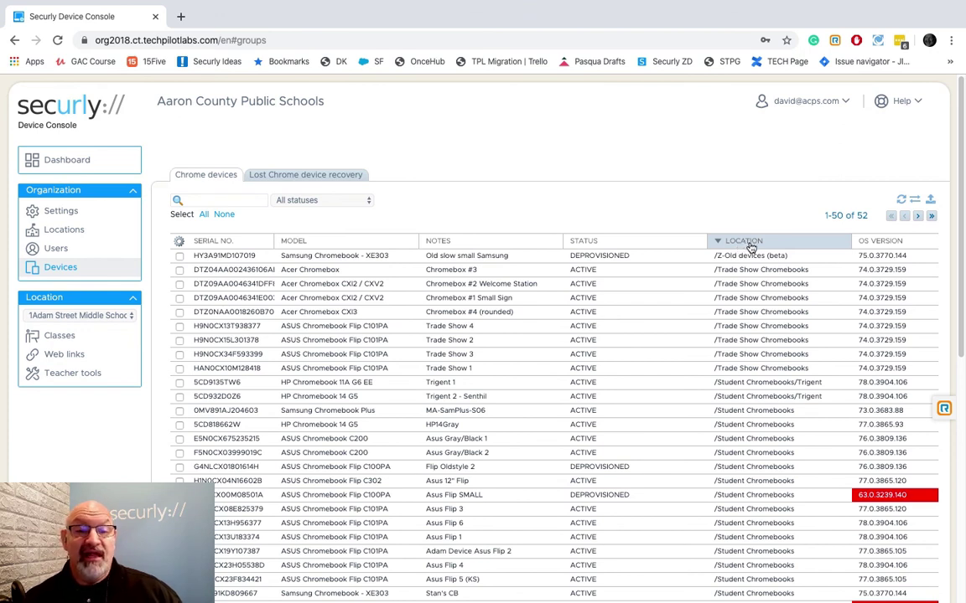
pyautogui.moveTo(891, 248); pyautogui.dragTo(451, 249)
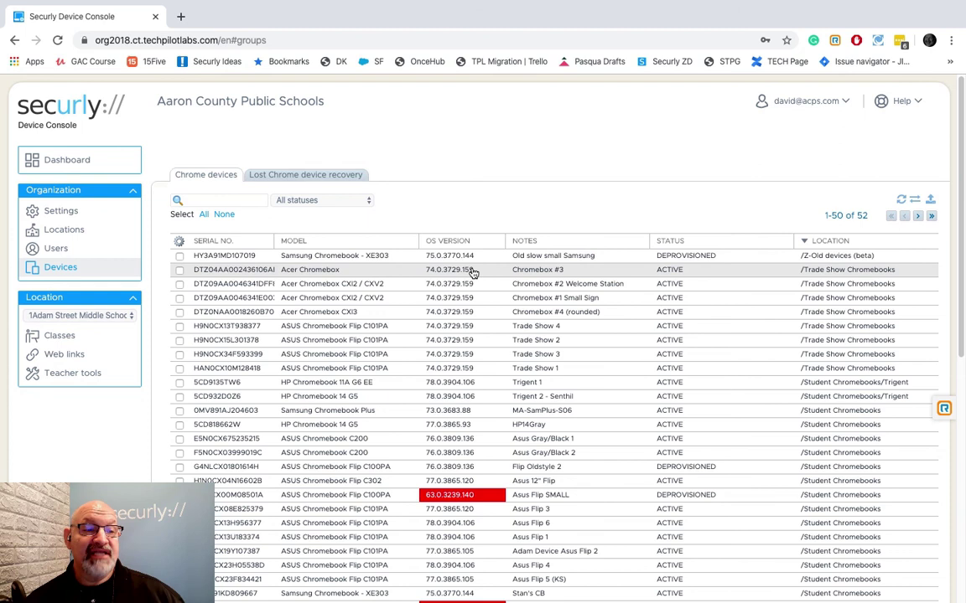
# Add a Last seen column to the device table and reset the column widths.
pyautogui.click(178, 242)
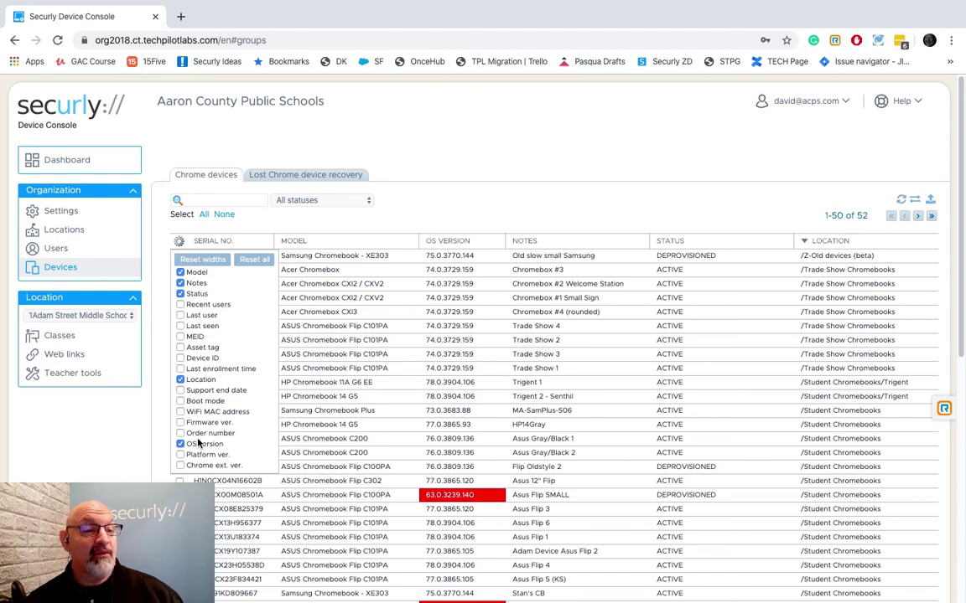
pyautogui.click(181, 326)
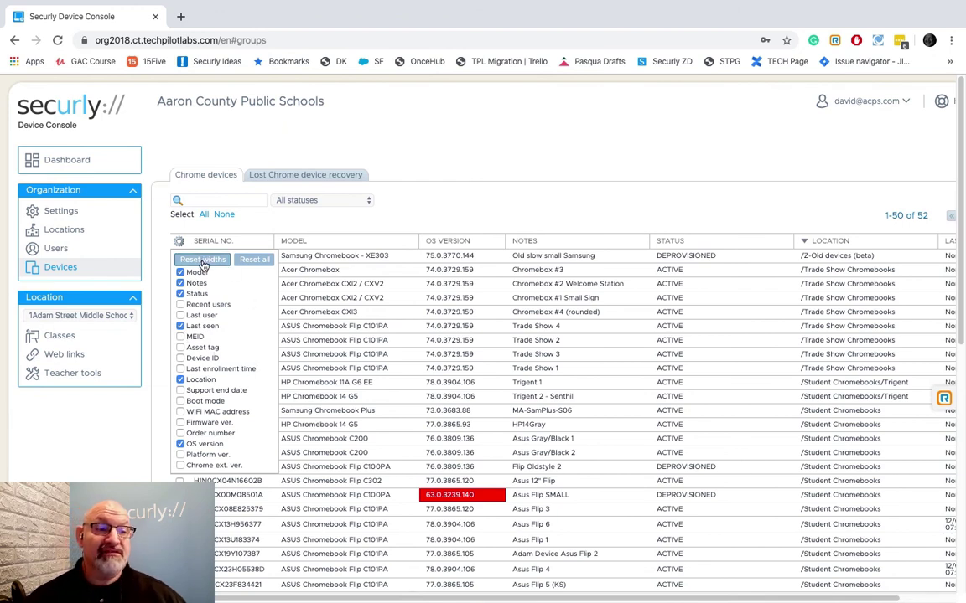
pyautogui.click(203, 261)
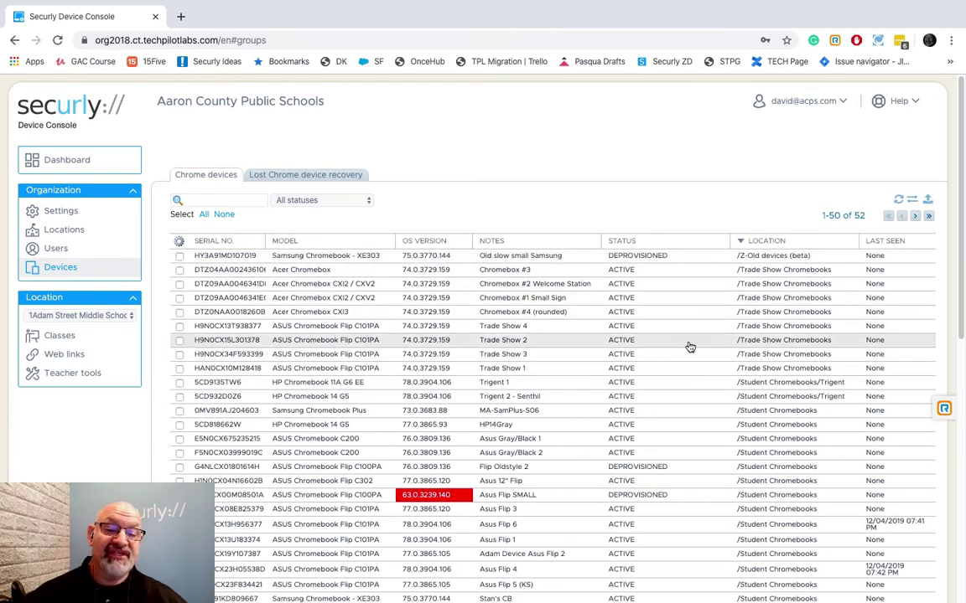
pyautogui.scroll(-3, 659, 345)
pyautogui.scroll(-1, 659, 345)
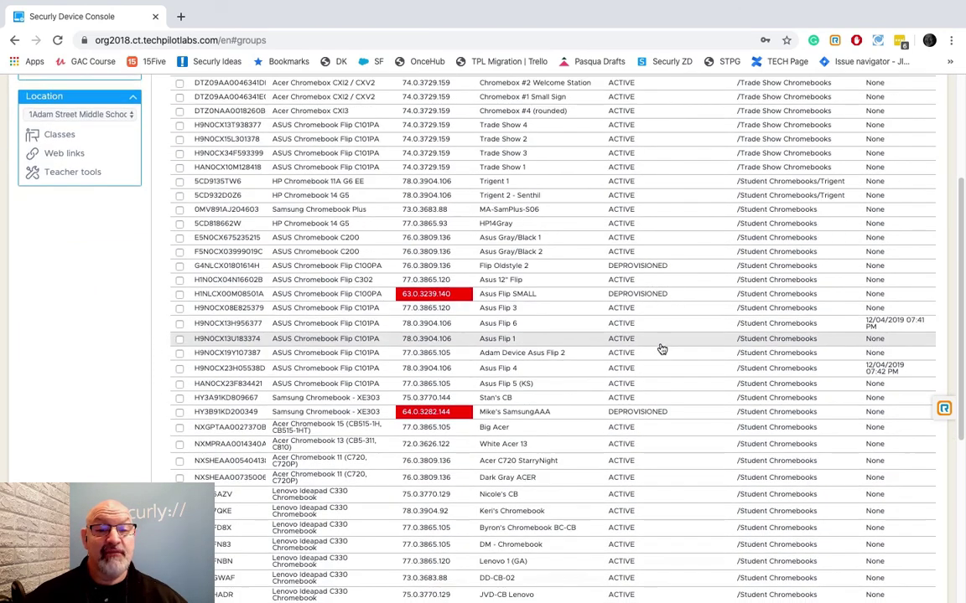
pyautogui.scroll(5, 661, 349)
pyautogui.scroll(-2, 661, 352)
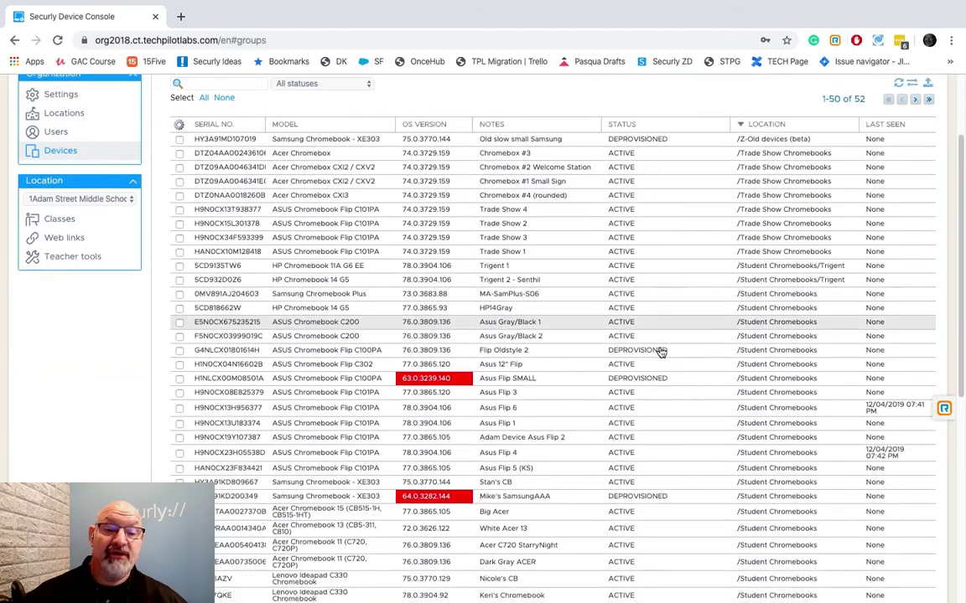
pyautogui.scroll(-4, 660, 351)
pyautogui.scroll(10, 883, 362)
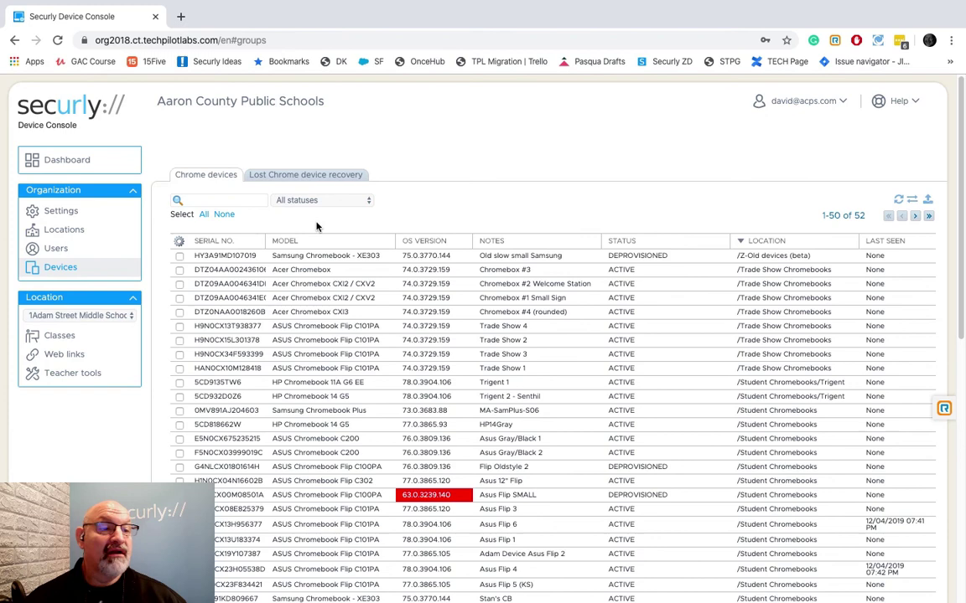
# Remove the Last seen column and reset all columns to the default layout.
pyautogui.click(179, 242)
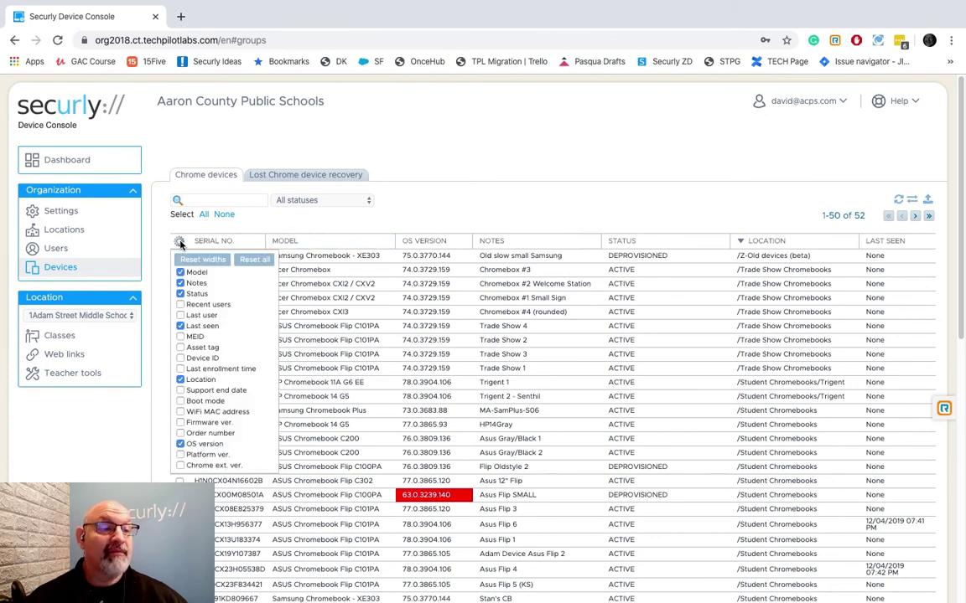
pyautogui.click(180, 326)
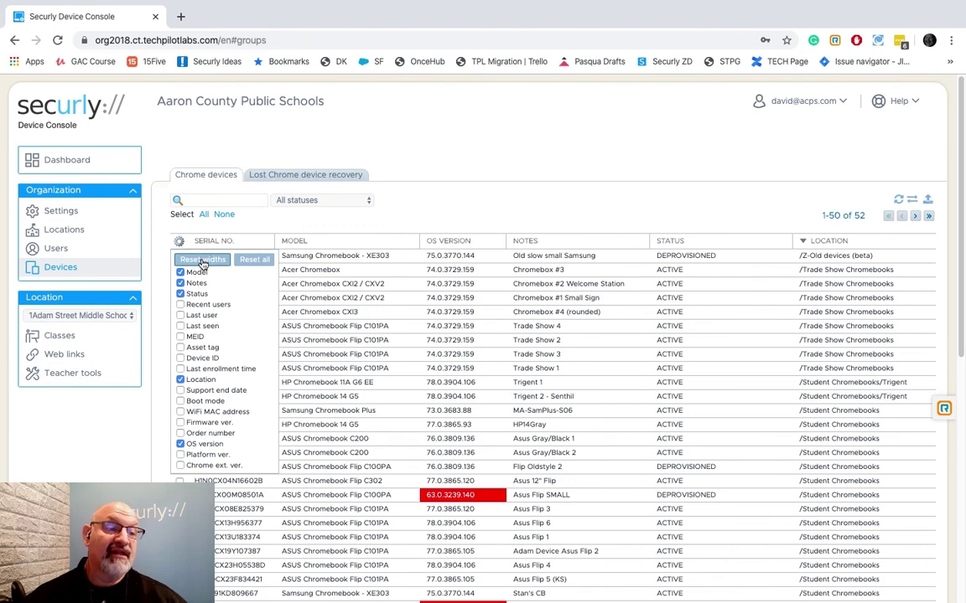
pyautogui.click(181, 240)
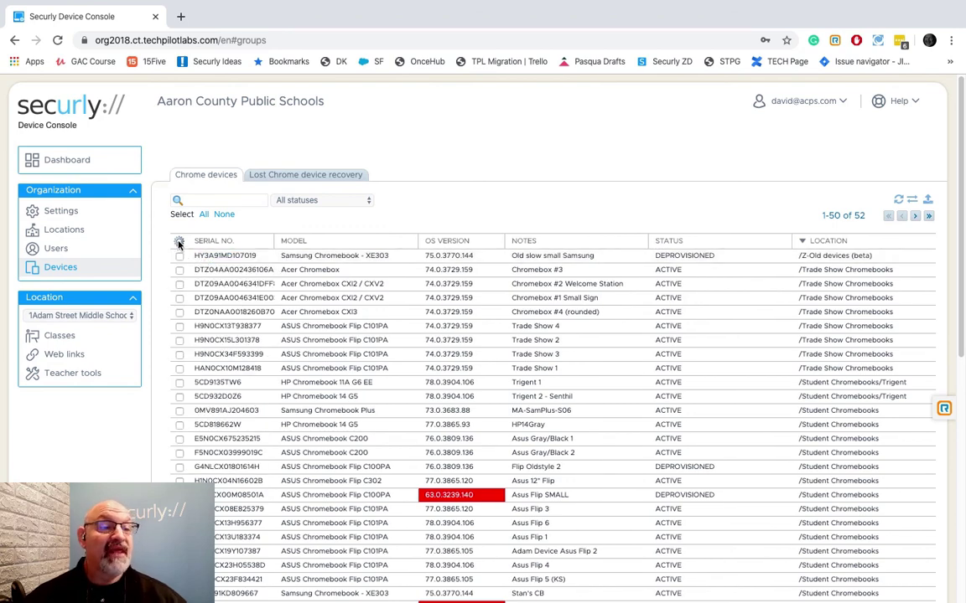
pyautogui.click(179, 242)
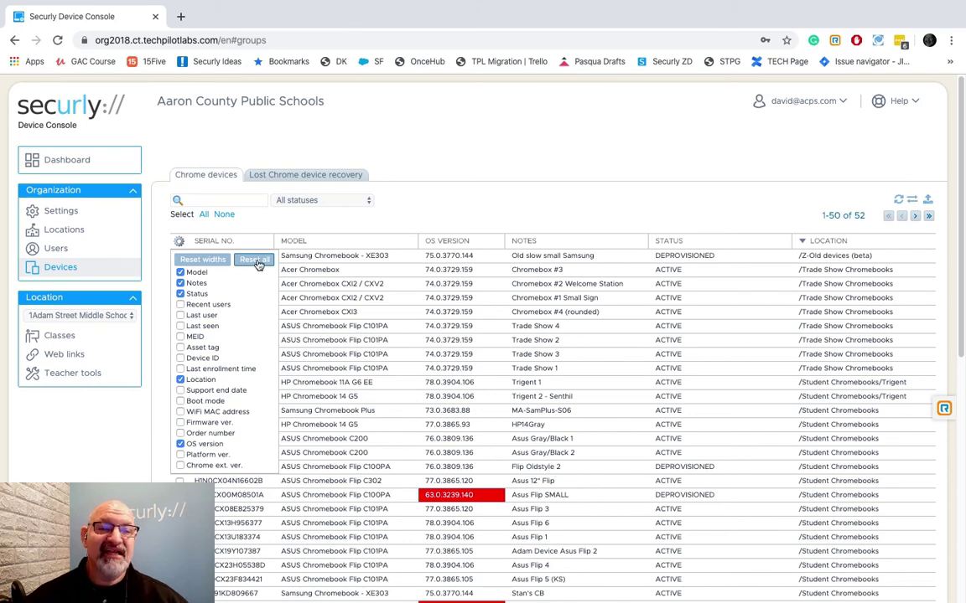
pyautogui.click(257, 261)
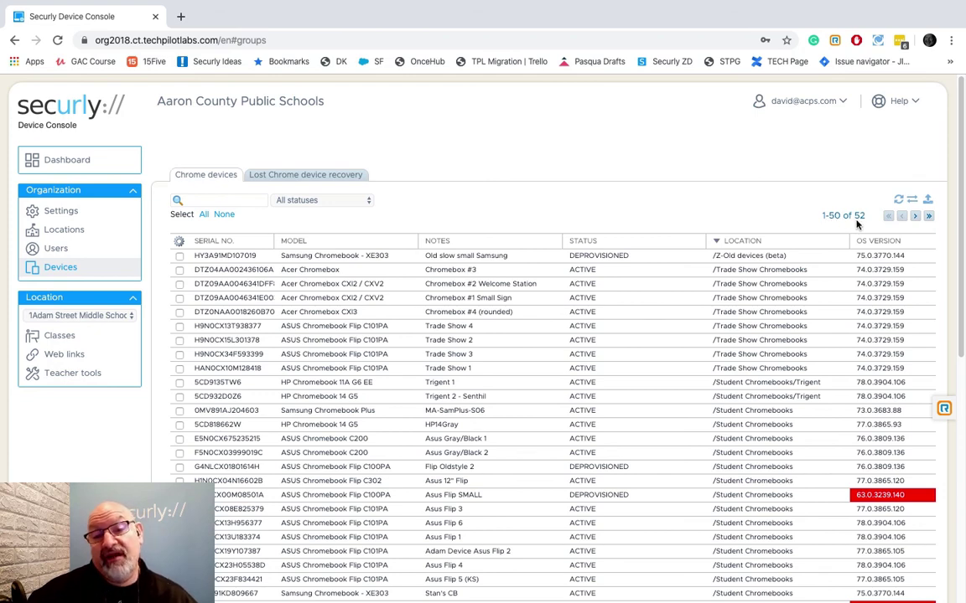
# Page through the devices, reload the list, resync with Google, and export the device list.
pyautogui.click(915, 217)
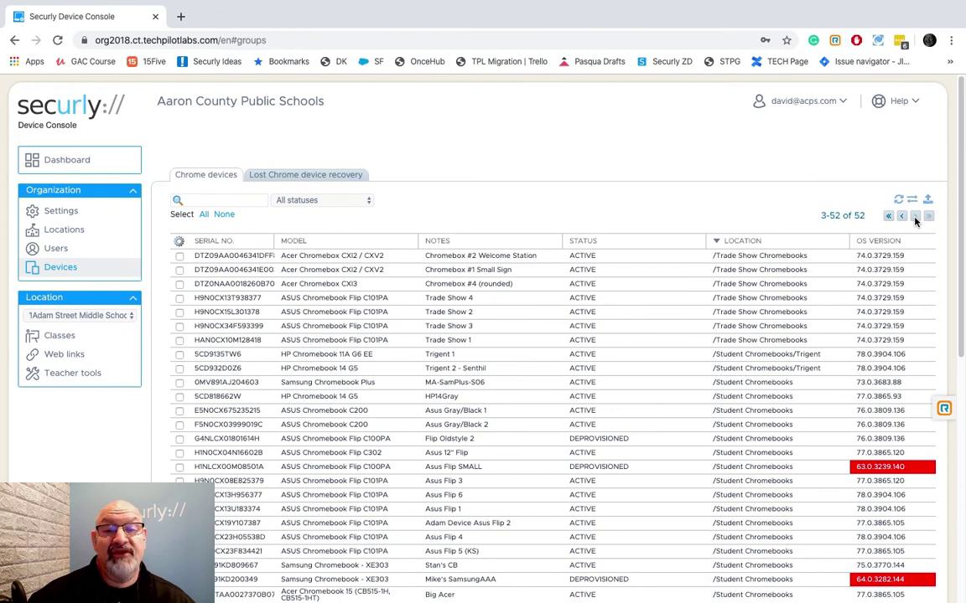
pyautogui.click(888, 217)
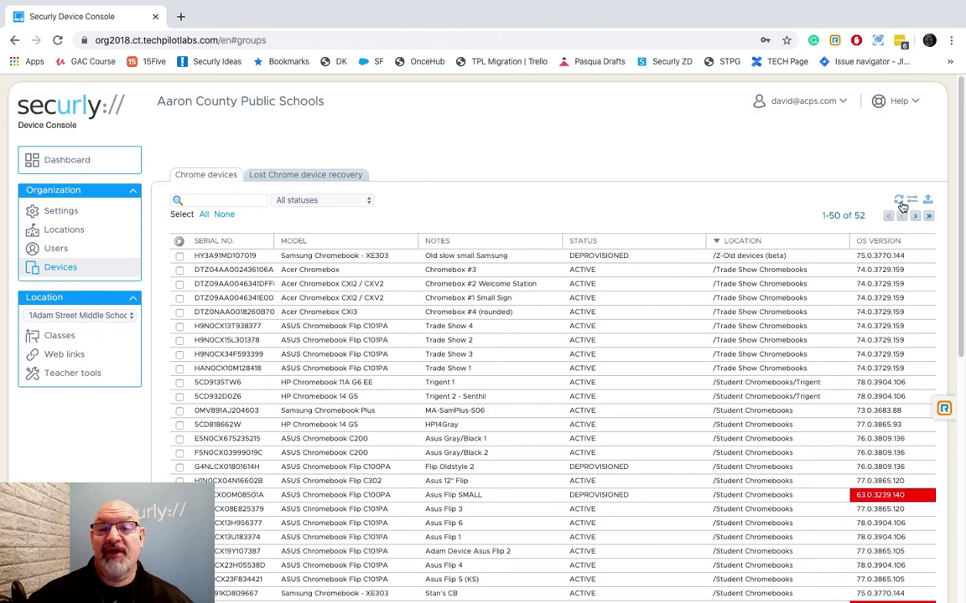
pyautogui.click(900, 202)
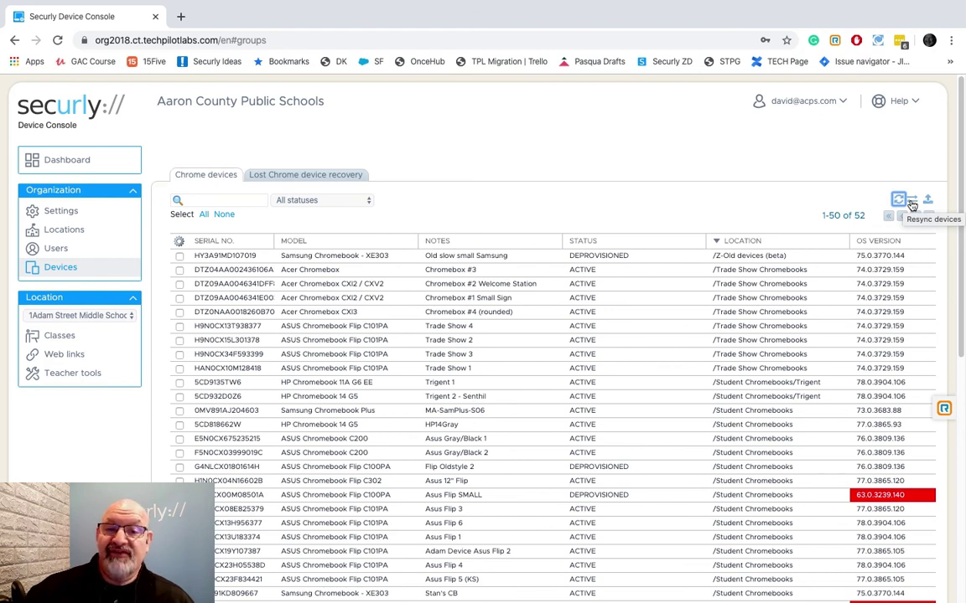
pyautogui.click(915, 203)
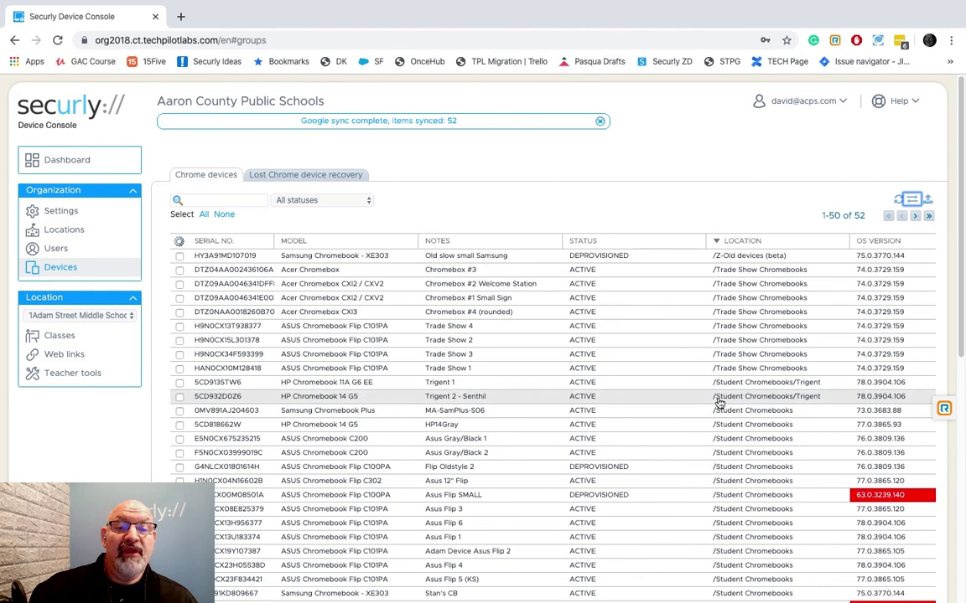
pyautogui.click(928, 202)
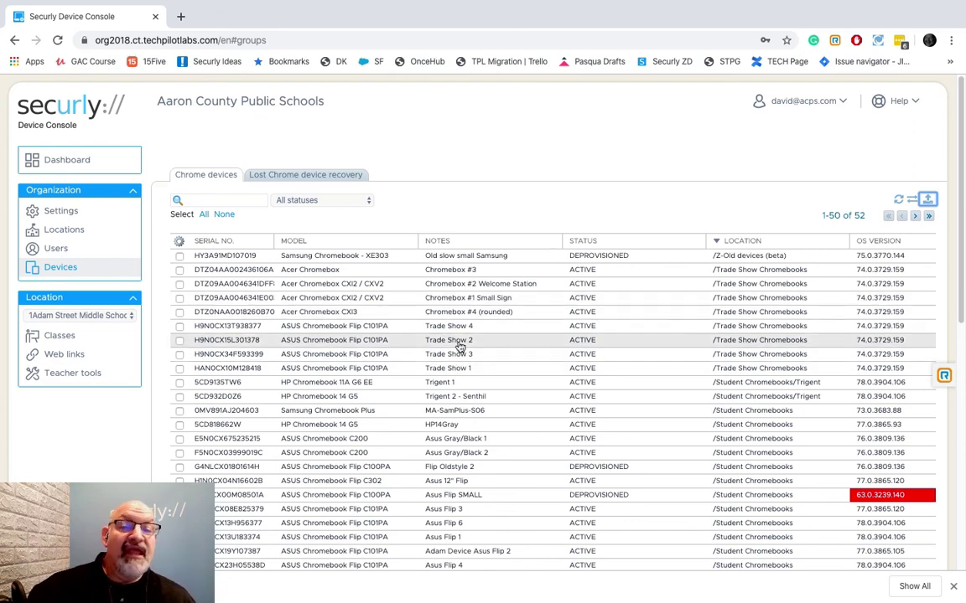
pyautogui.click(203, 214)
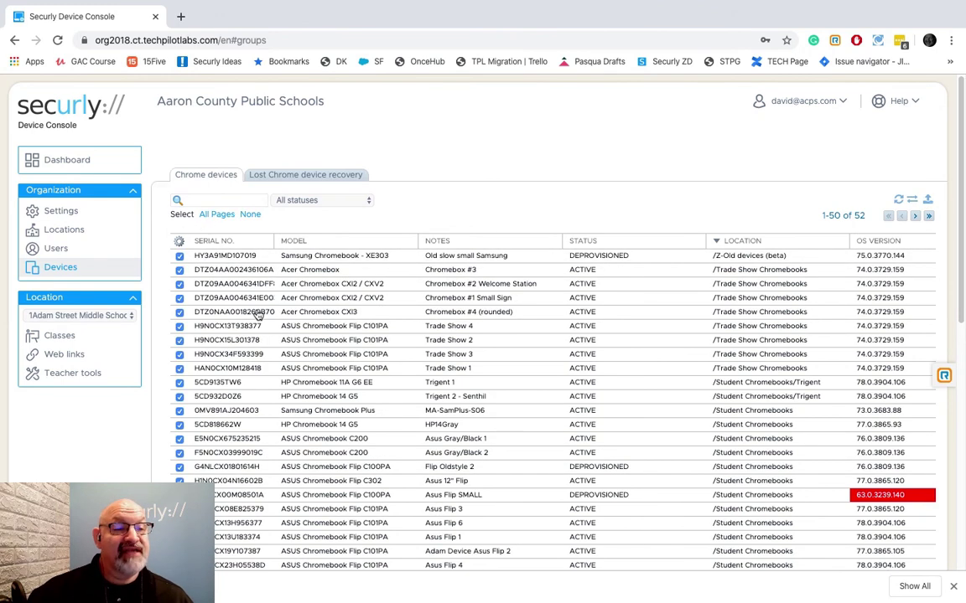
pyautogui.click(249, 214)
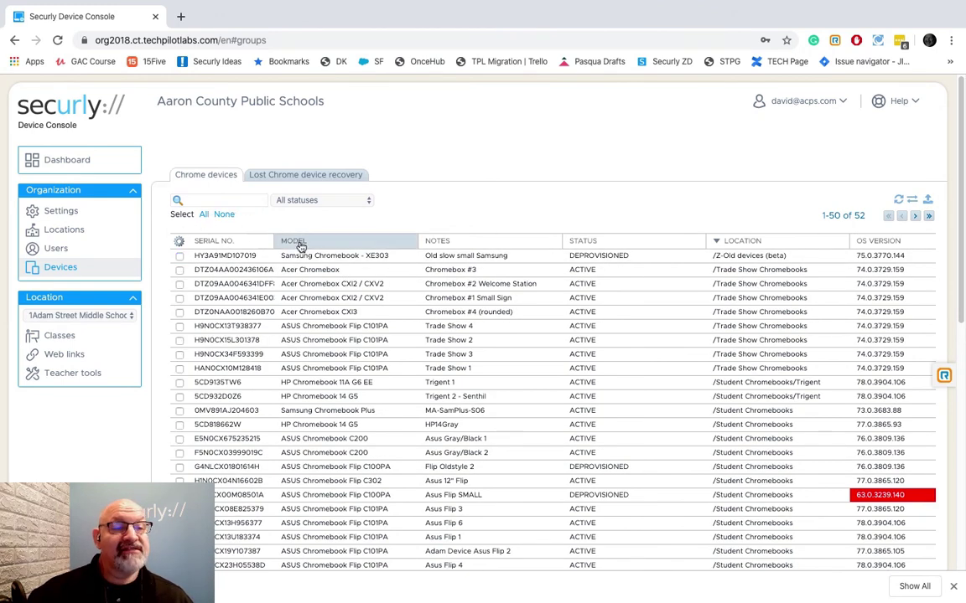
pyautogui.click(203, 215)
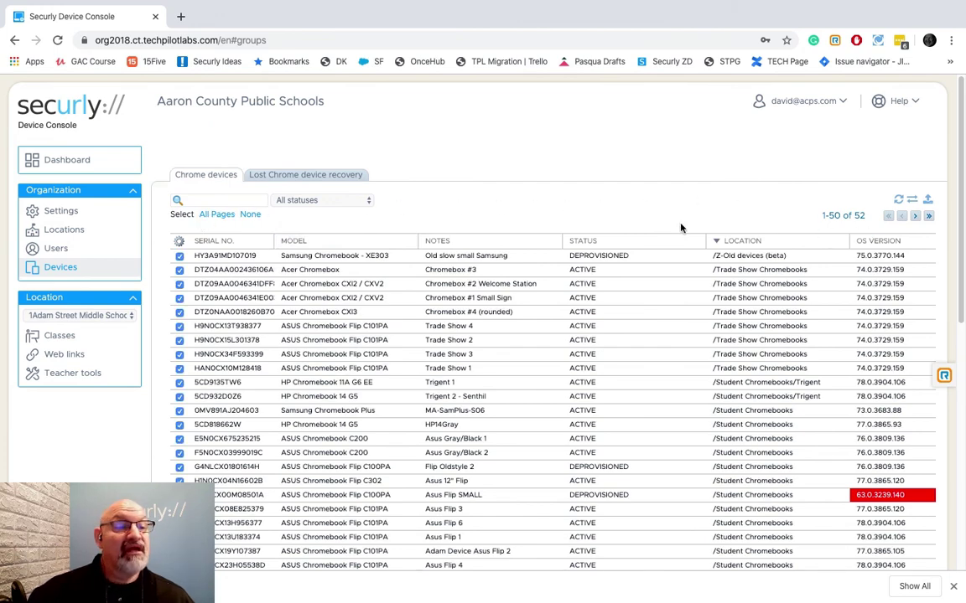
pyautogui.click(208, 215)
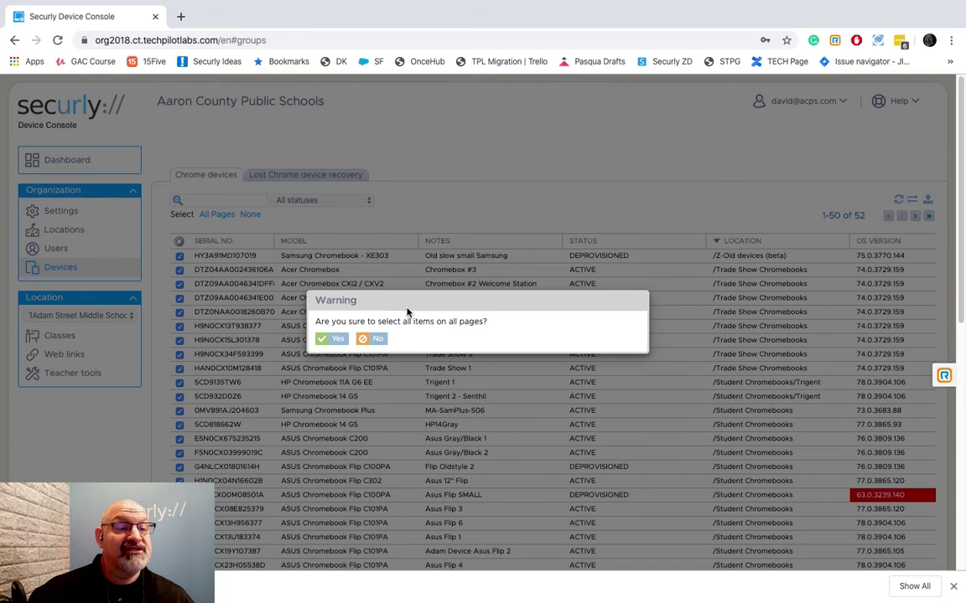
pyautogui.click(334, 338)
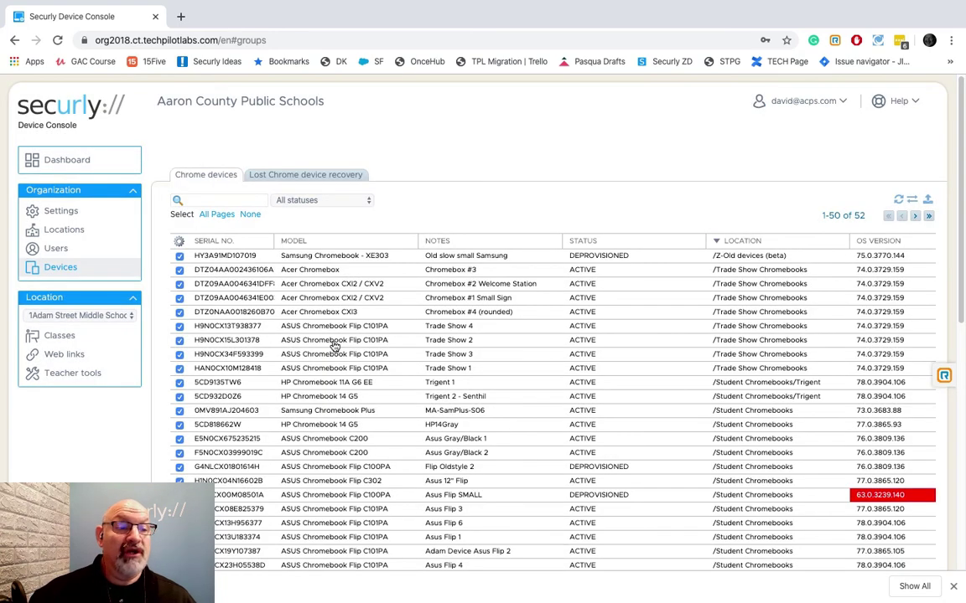
pyautogui.click(928, 216)
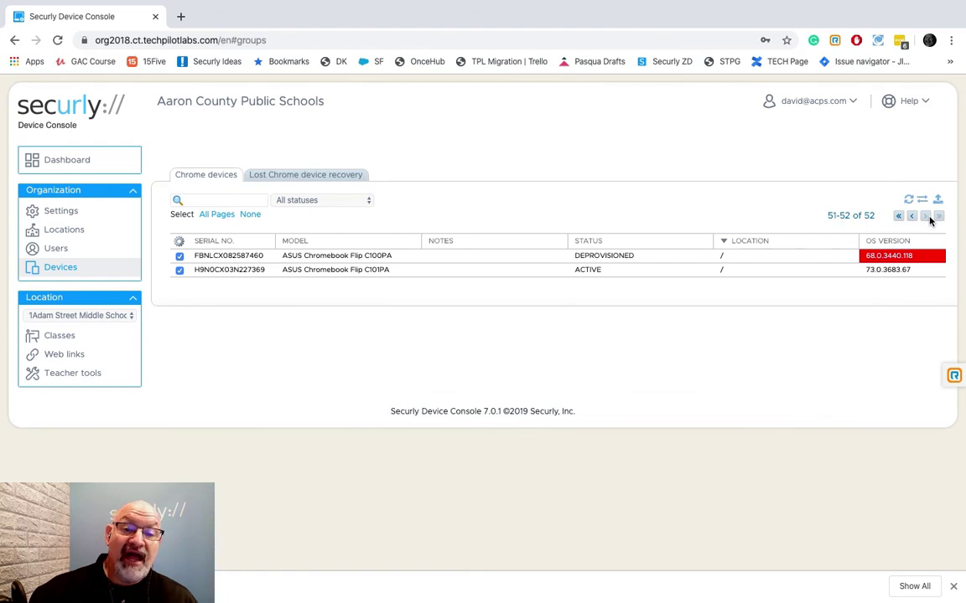
pyautogui.click(901, 217)
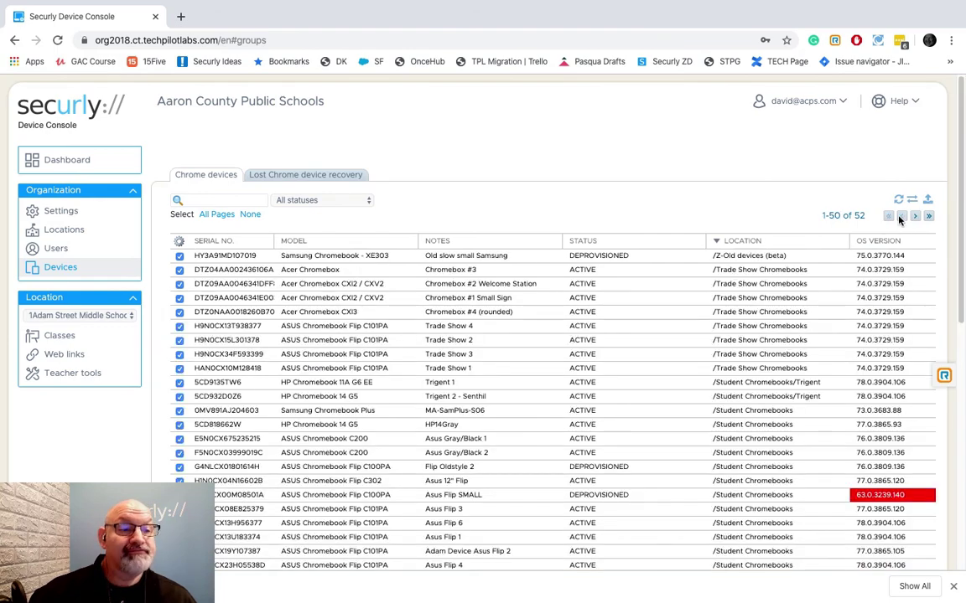
pyautogui.click(250, 215)
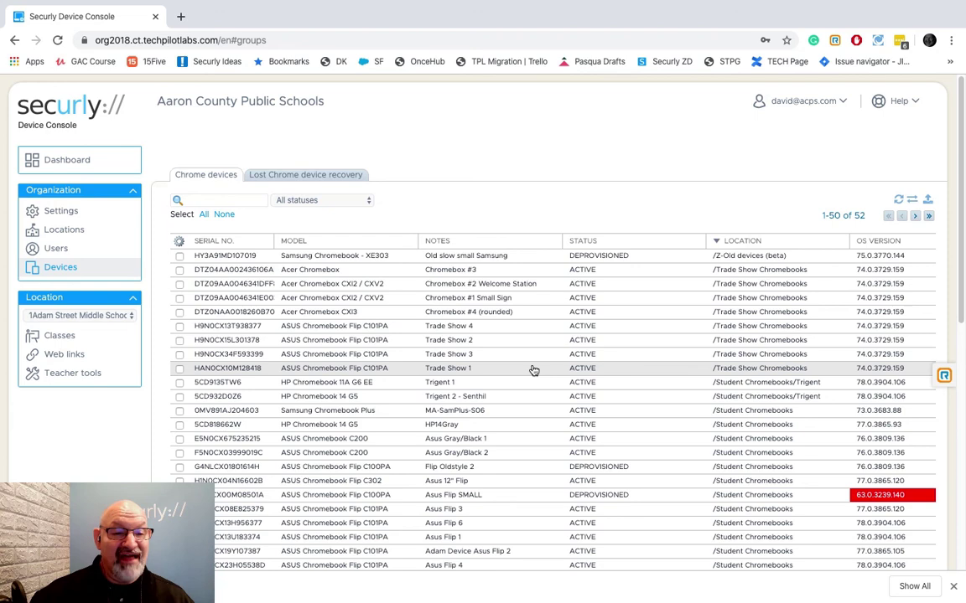
# Copy the Asus Flip 6's OU path /Student Chromebooks onto a new line in its notes.
pyautogui.scroll(-2, 524, 369)
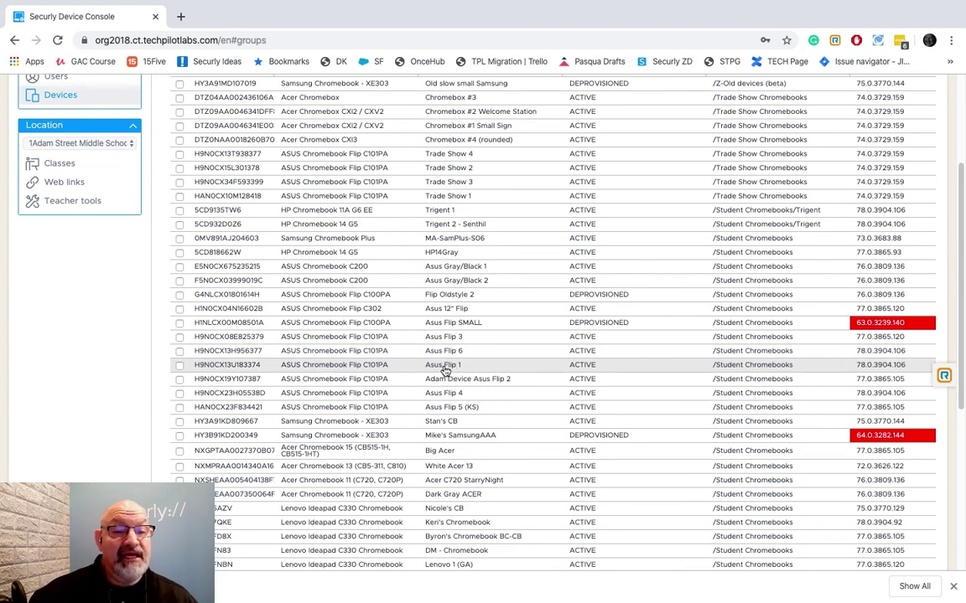
pyautogui.click(442, 350)
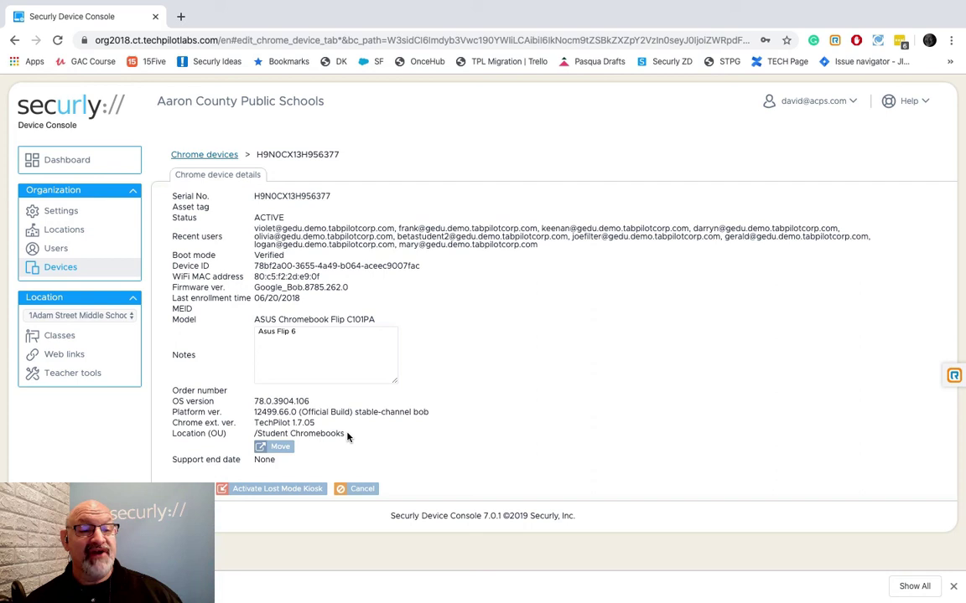
pyautogui.moveTo(347, 436); pyautogui.dragTo(253, 435)
pyautogui.hotkey('ctrl', 'c')
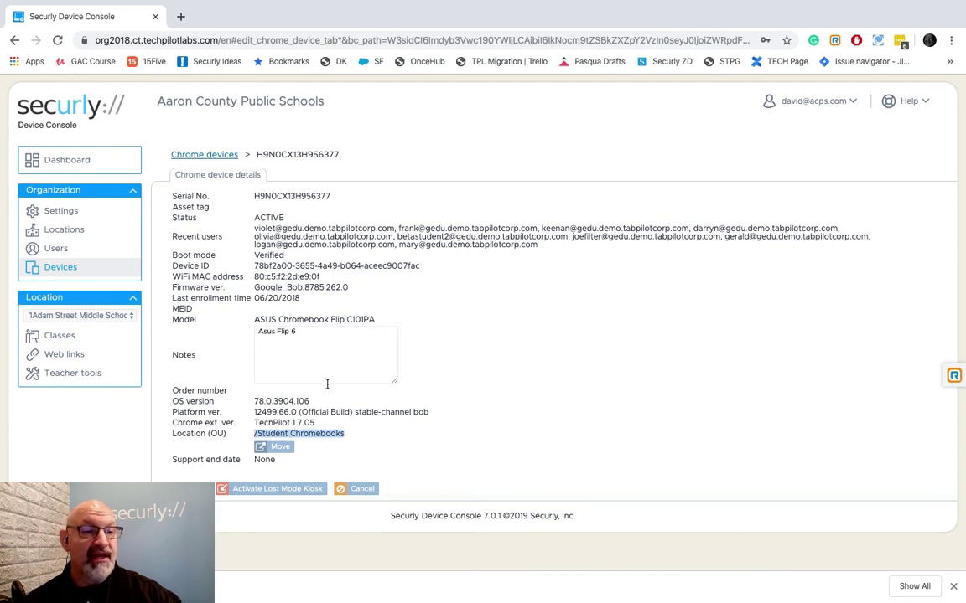
pyautogui.click(283, 341)
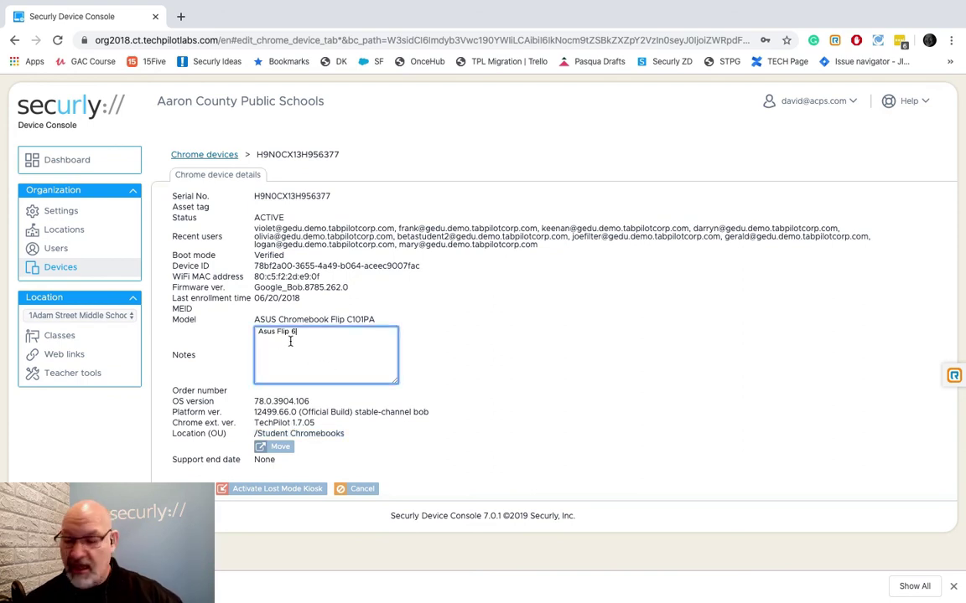
pyautogui.press('Return')
pyautogui.press('Return')
pyautogui.hotkey('ctrl', 'v')
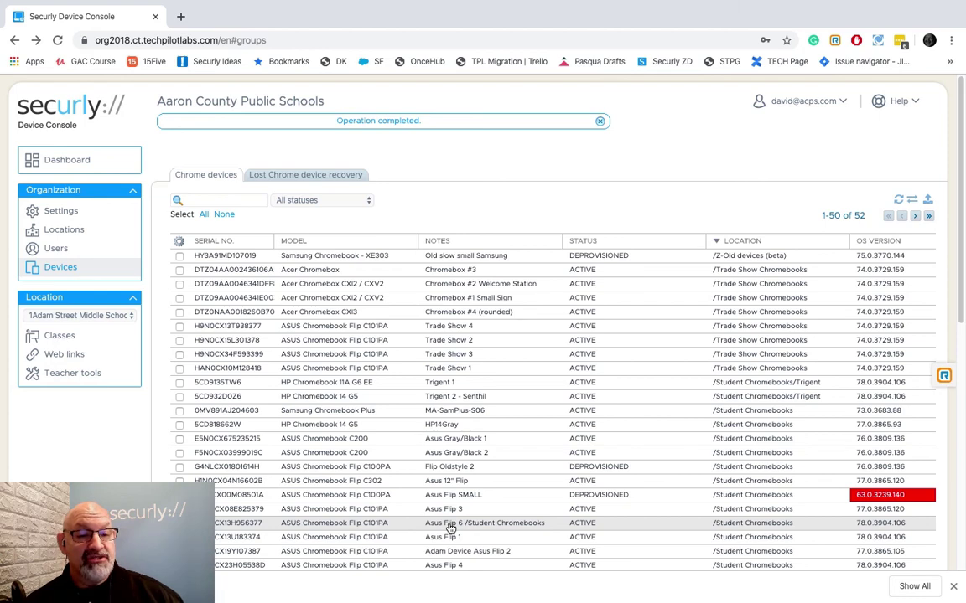
# Reopen the Asus Flip 6 details and choose Activate Lost Mode Kiosk to show the /Lost Devices warning.
pyautogui.click(451, 527)
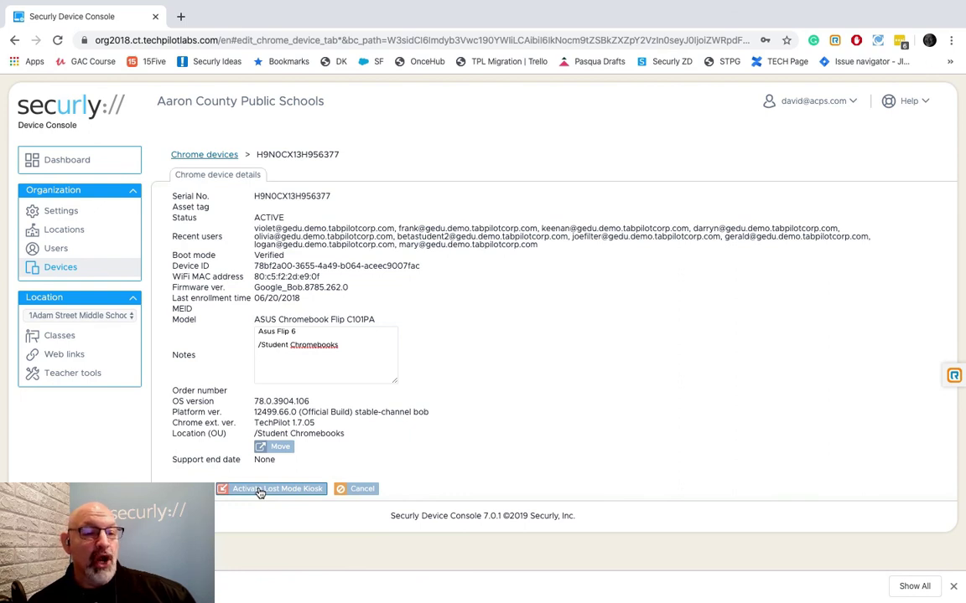
pyautogui.click(260, 490)
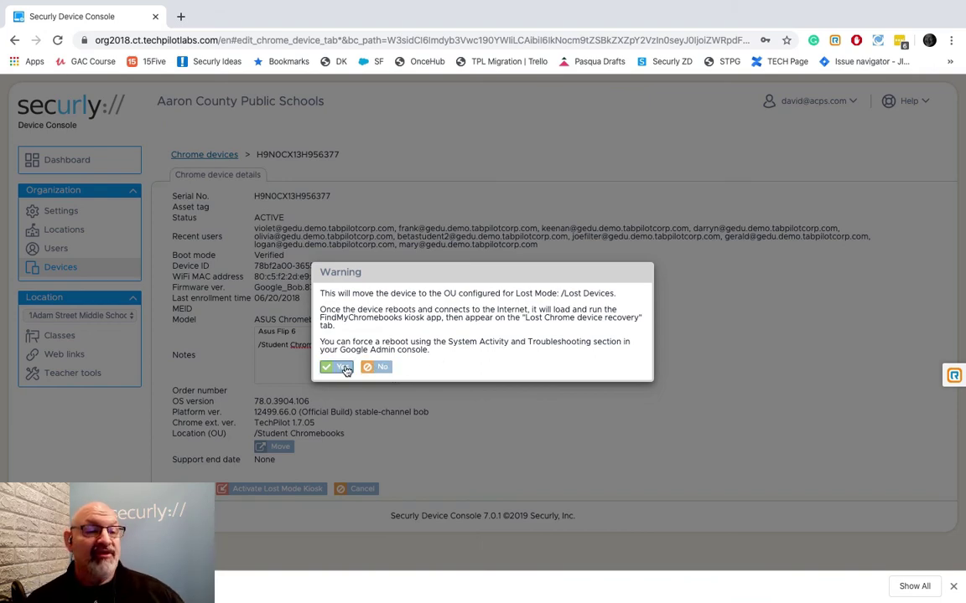
# Confirm moving the Asus Flip 6 into Lost Mode under /Lost Devices.
pyautogui.click(343, 370)
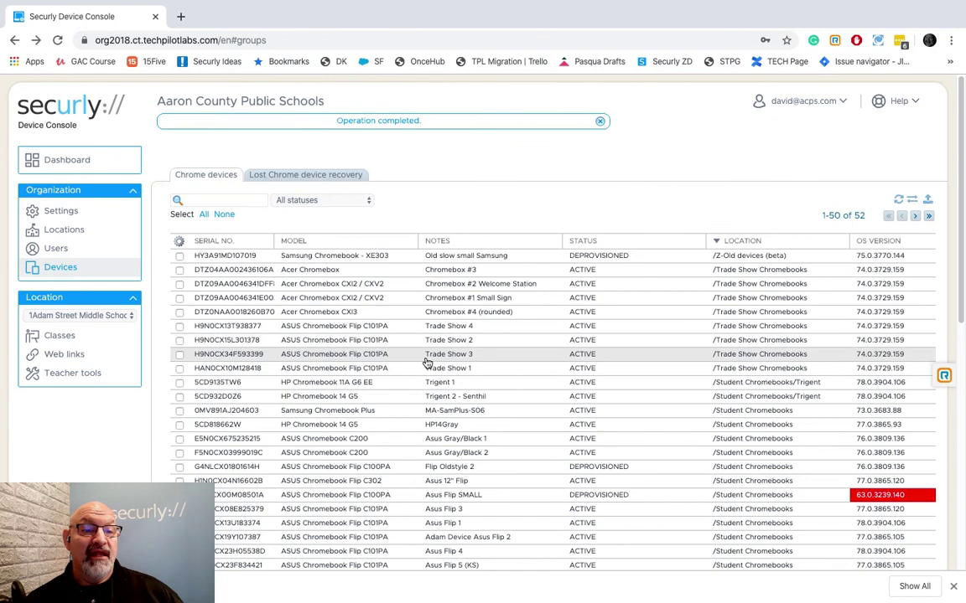
pyautogui.scroll(-1, 410, 371)
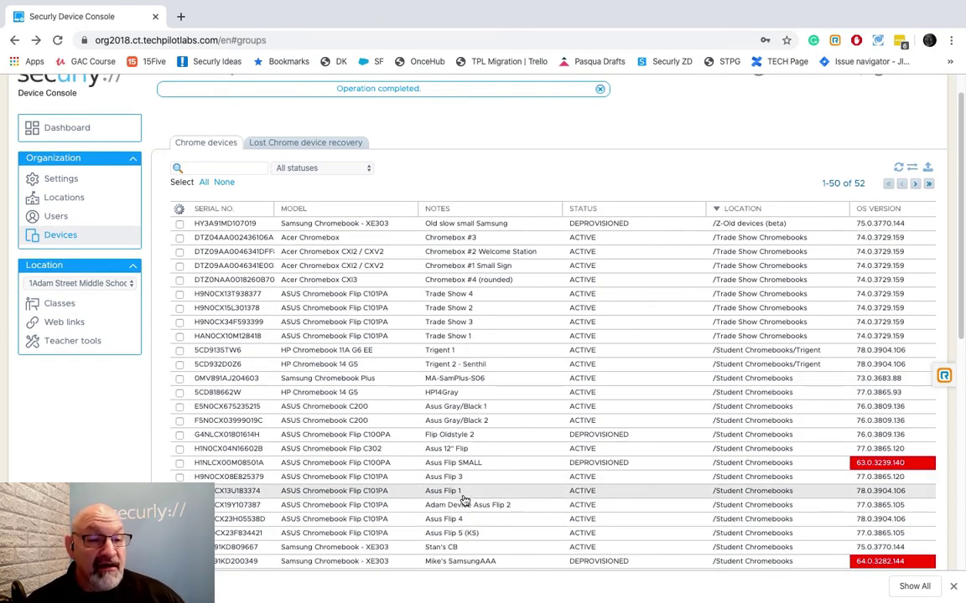
pyautogui.scroll(-3, 463, 486)
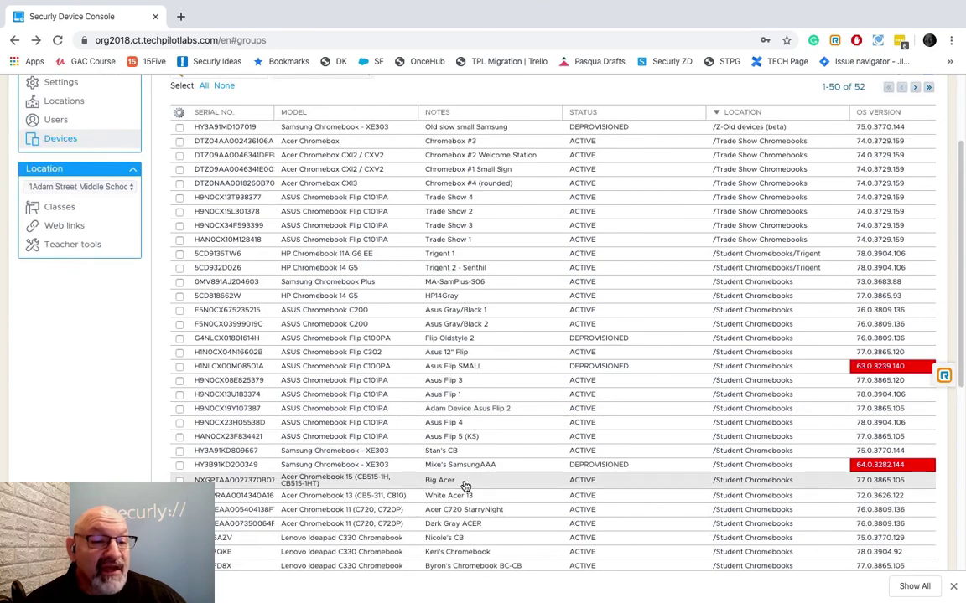
pyautogui.scroll(5, 463, 486)
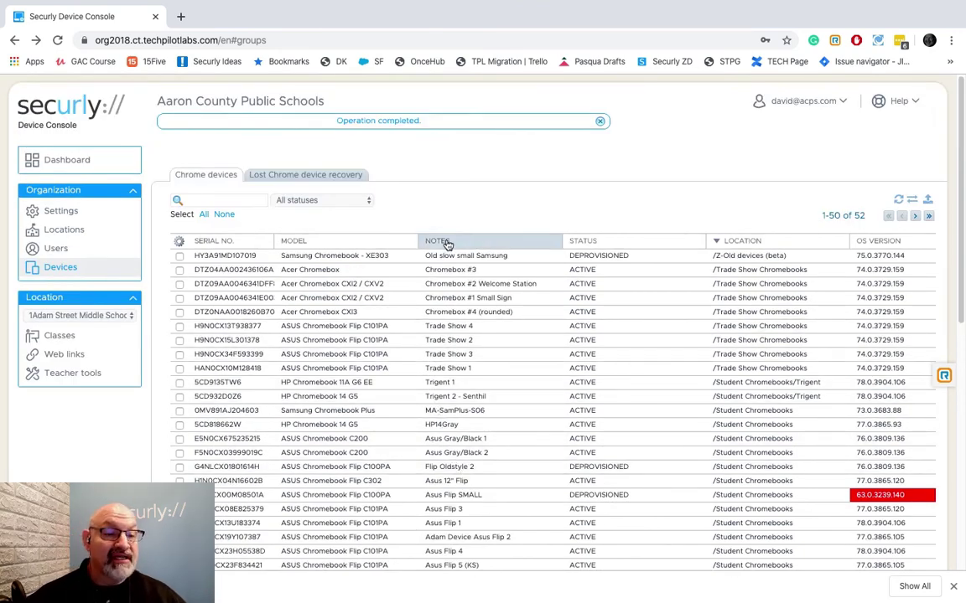
# Search the device list for 'flip 6', then clear the search to list all 52 devices.
pyautogui.click(258, 201)
pyautogui.write('fli')
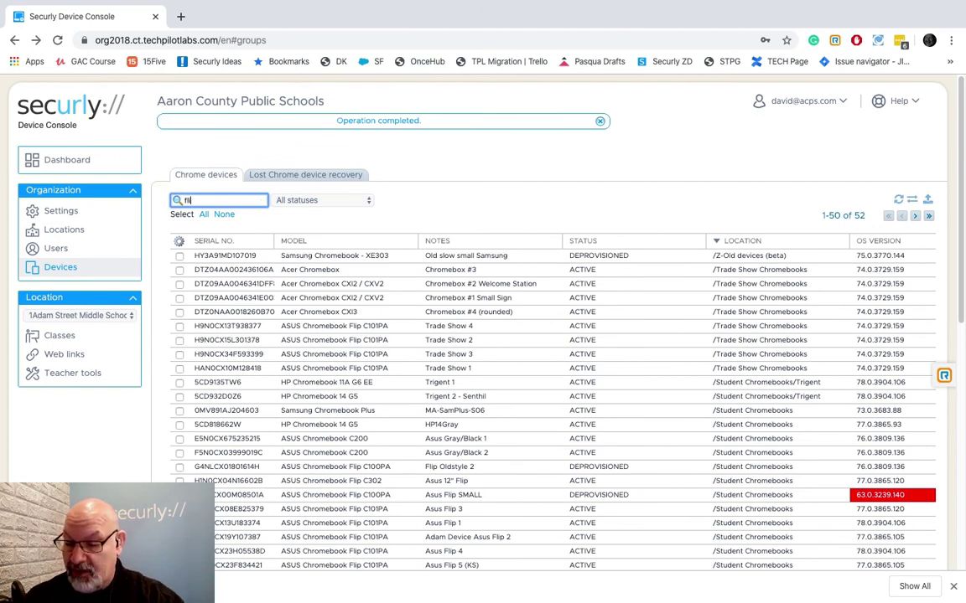
pyautogui.write('p')
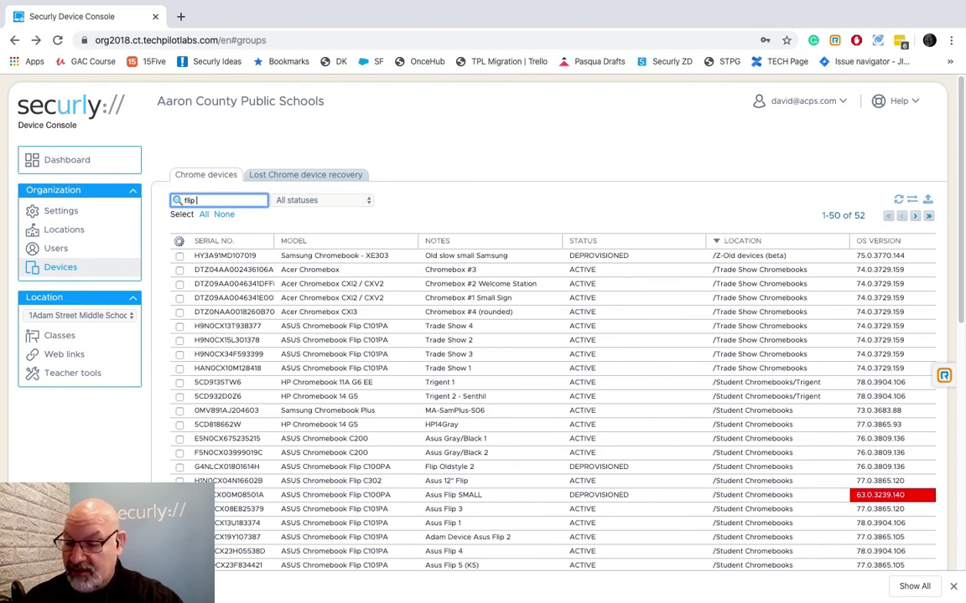
pyautogui.write(' 6')
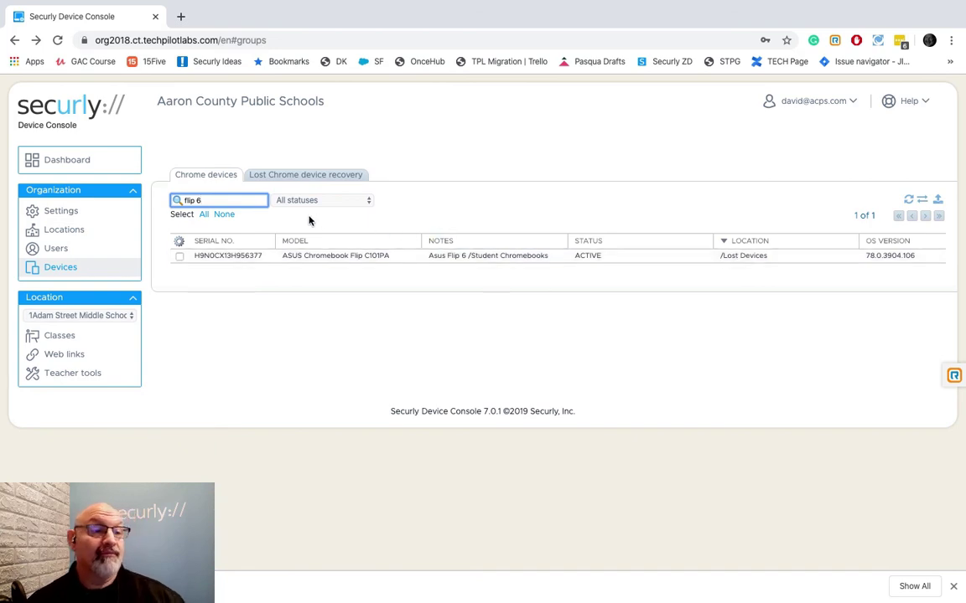
pyautogui.moveTo(234, 205); pyautogui.dragTo(174, 201)
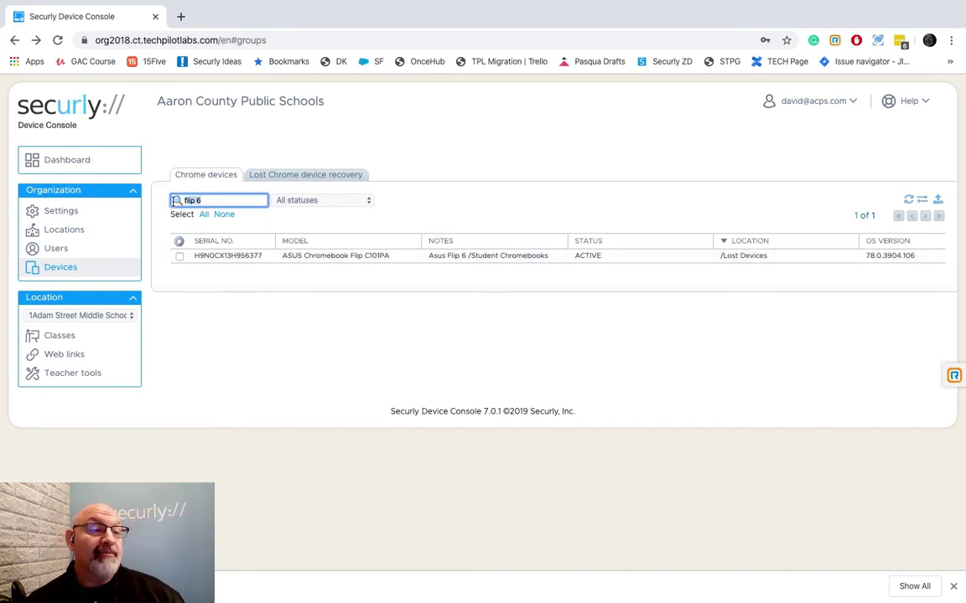
pyautogui.press('BackSpace')
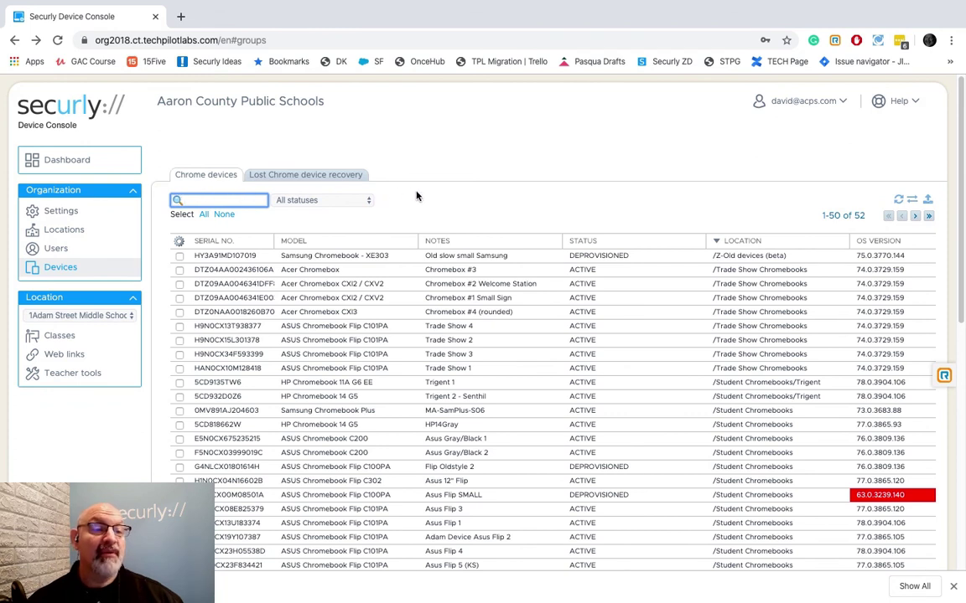
# Open the lost Asus Flip 6's record from the Lost Chrome device recovery list.
pyautogui.click(305, 176)
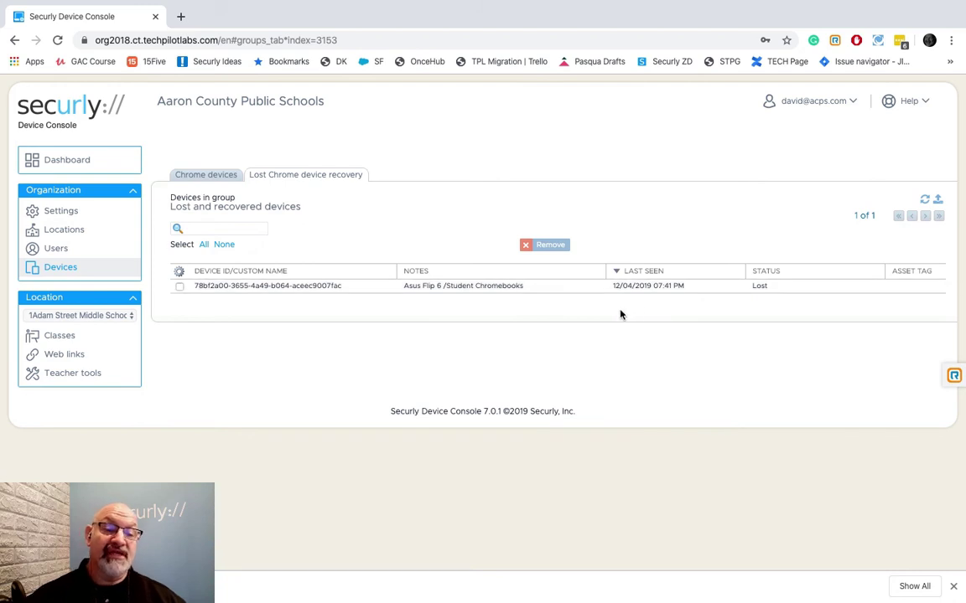
pyautogui.click(415, 289)
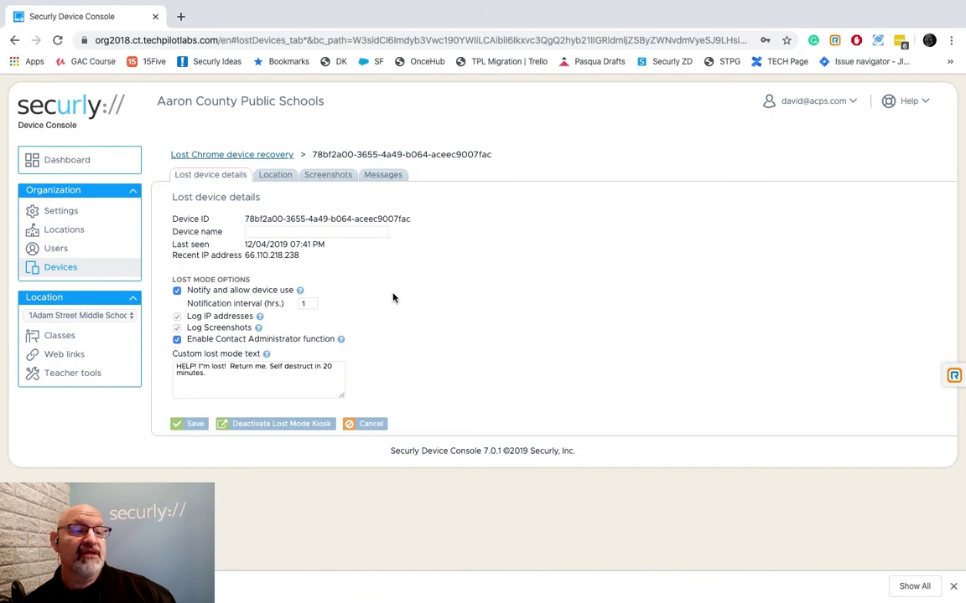
pyautogui.click(272, 176)
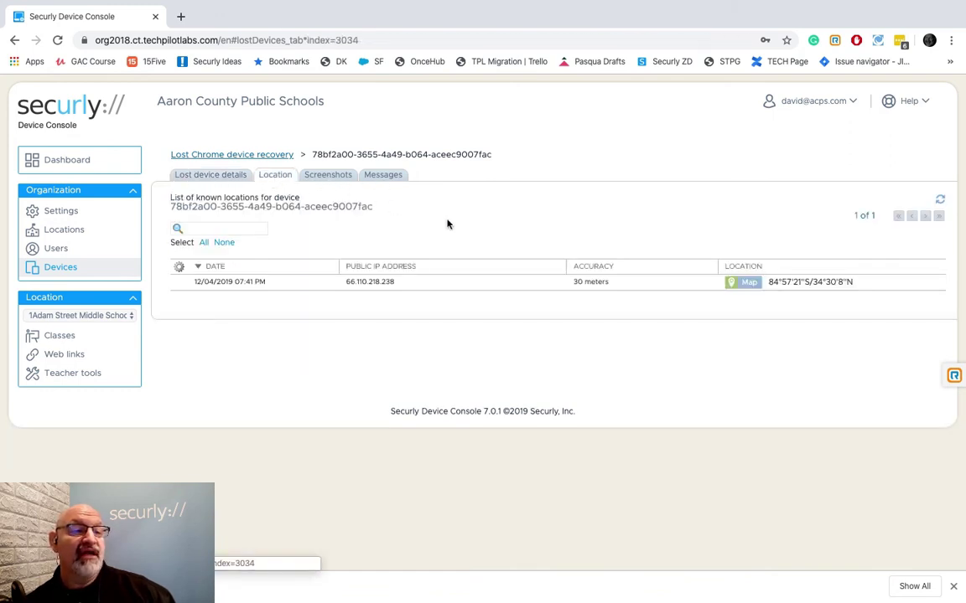
pyautogui.click(748, 284)
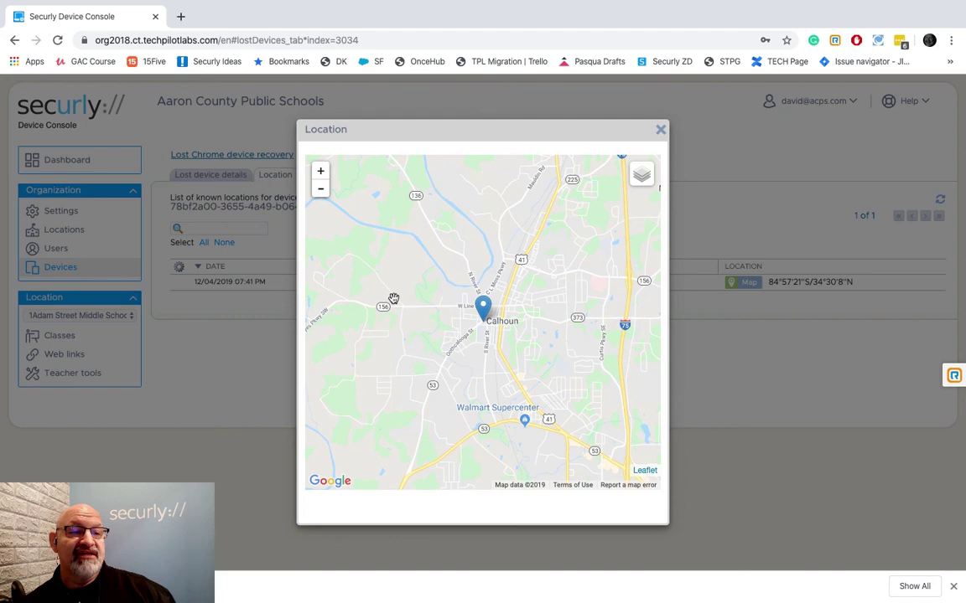
pyautogui.click(321, 173)
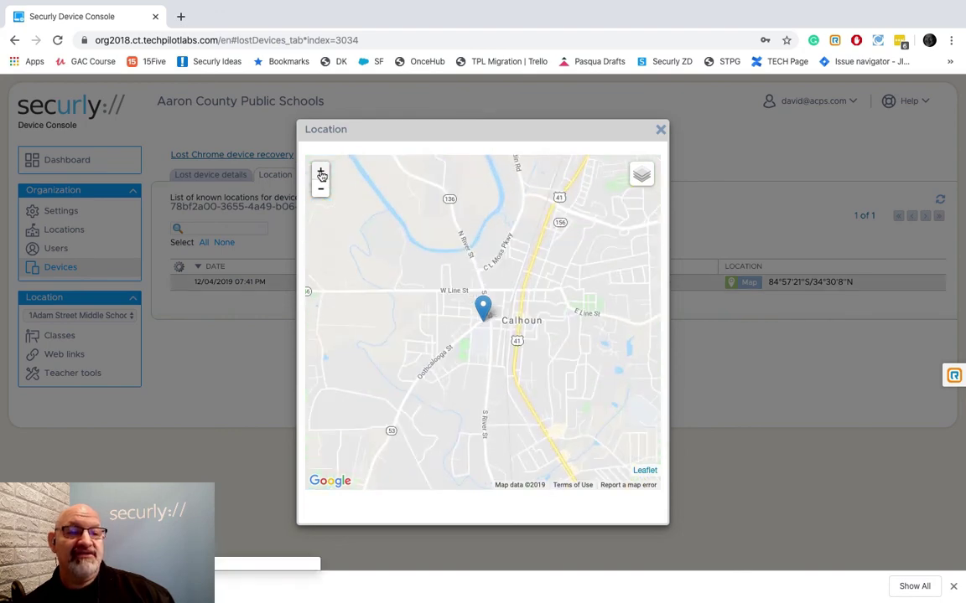
pyautogui.click(321, 172)
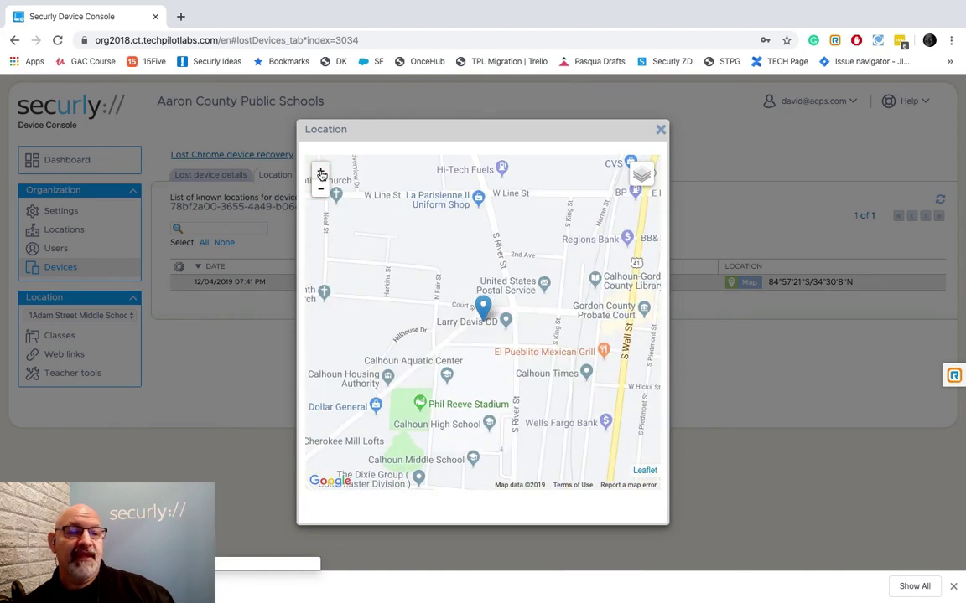
pyautogui.click(320, 173)
pyautogui.click(321, 172)
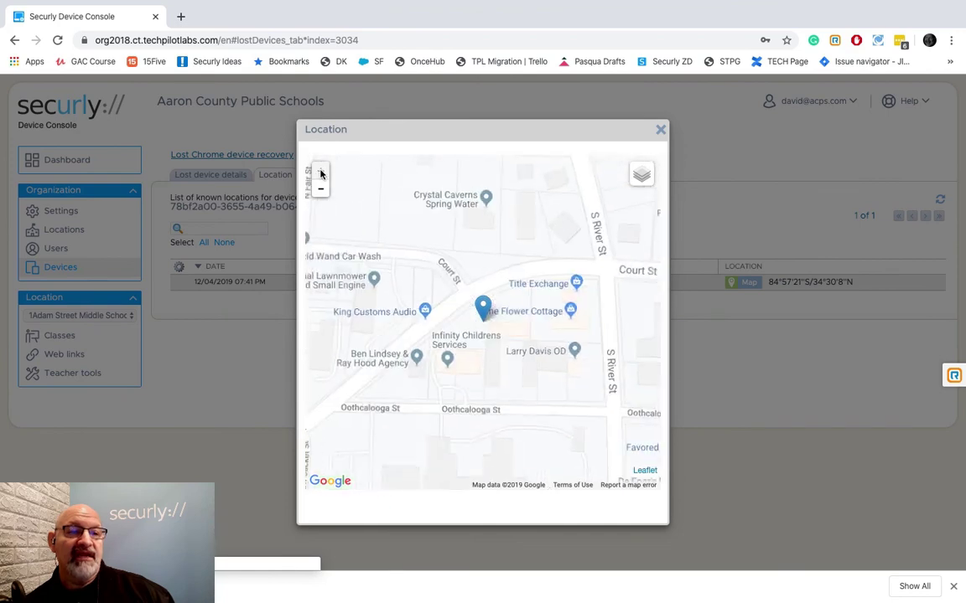
pyautogui.click(660, 130)
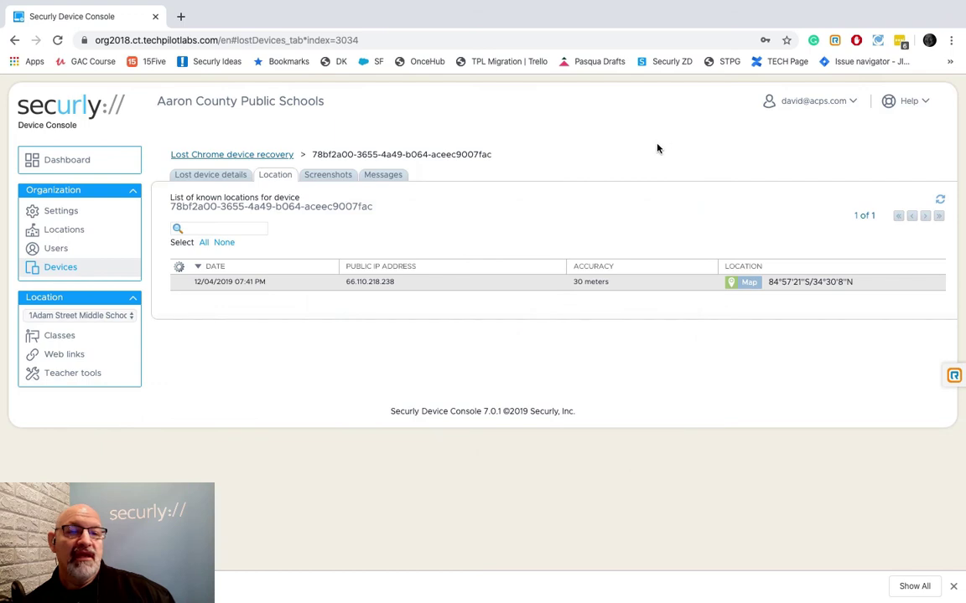
# Review the lost Chromebook's screenshots, messages and locations, then return to its lost device details.
pyautogui.click(325, 175)
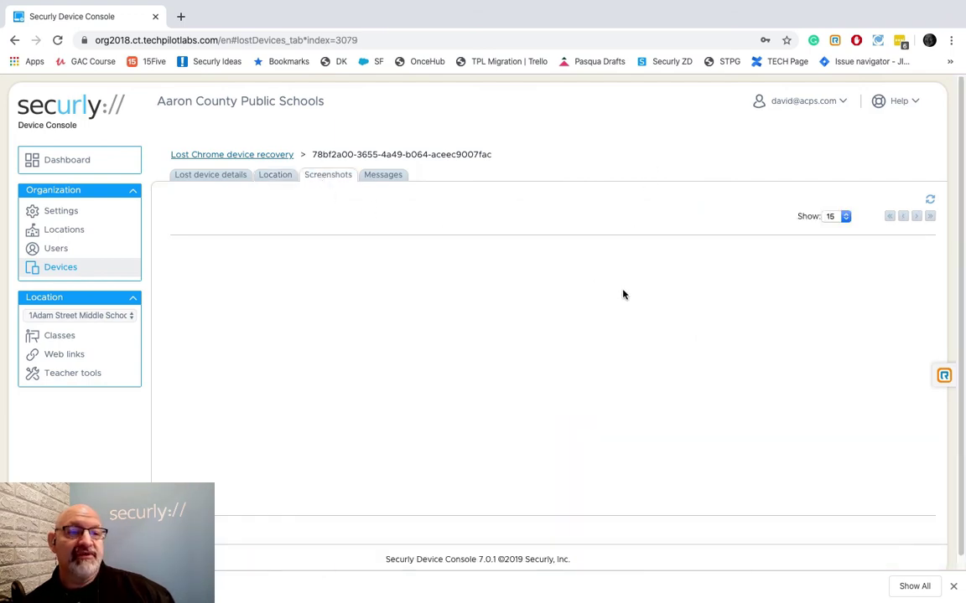
pyautogui.click(388, 178)
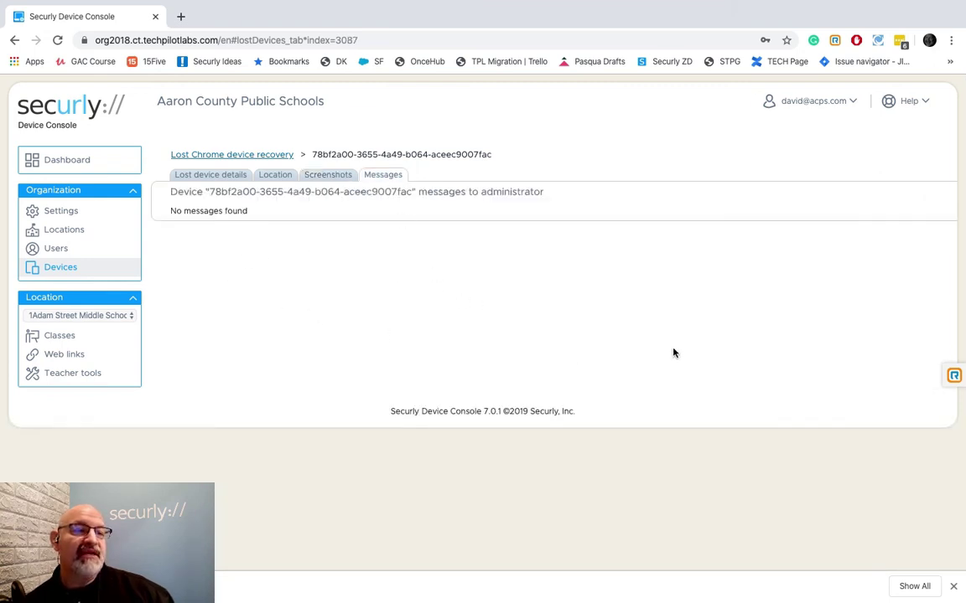
pyautogui.click(273, 176)
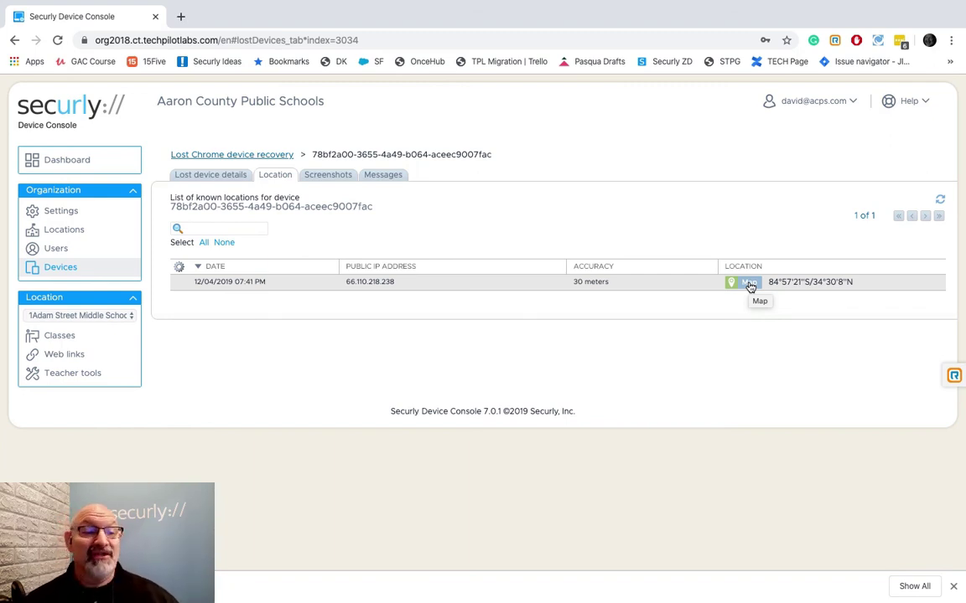
pyautogui.click(201, 177)
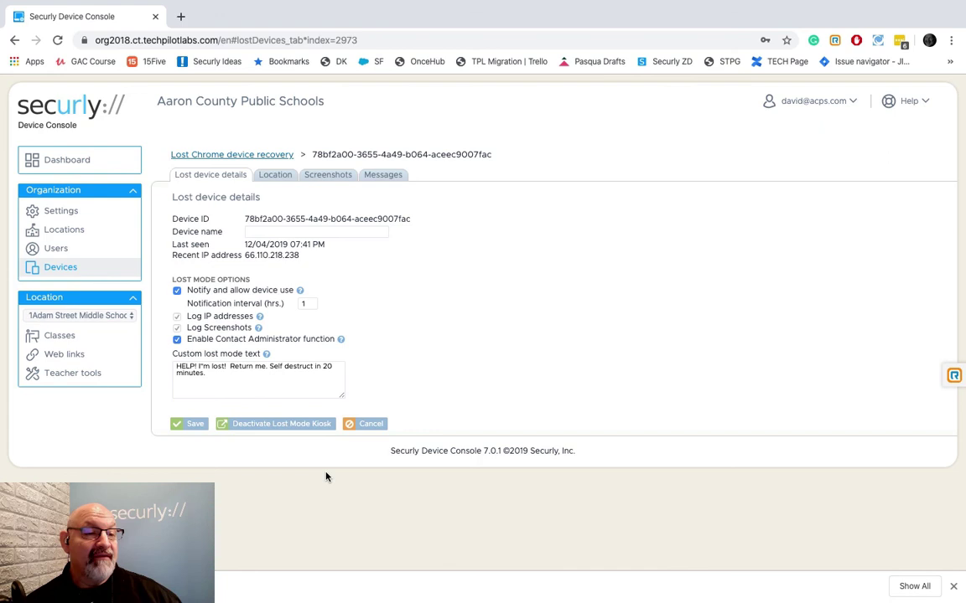
# Deactivate Lost Mode Kiosk, move the device to Student Chromebooks, save, and return to the recovery list.
pyautogui.click(273, 426)
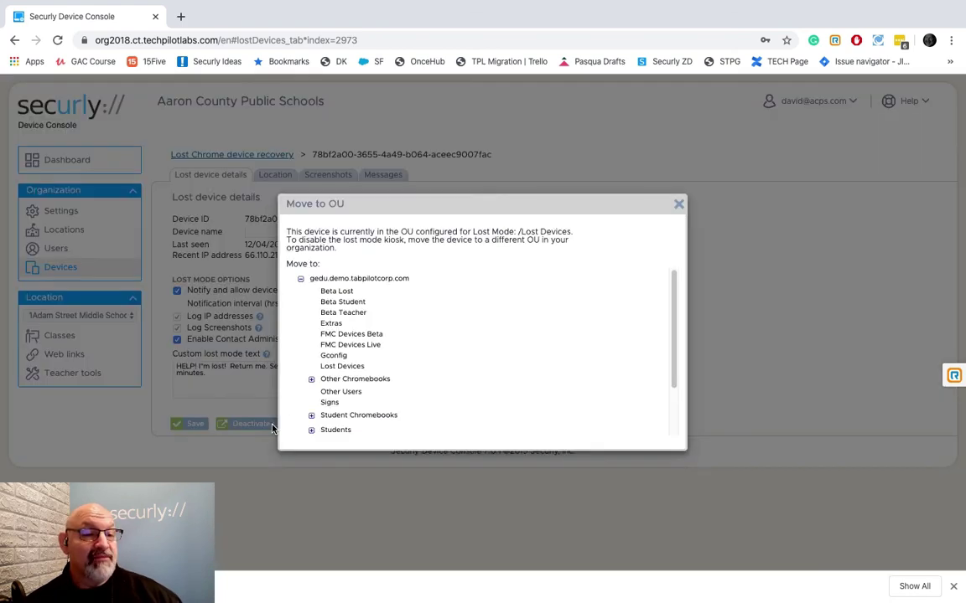
pyautogui.scroll(-1, 424, 326)
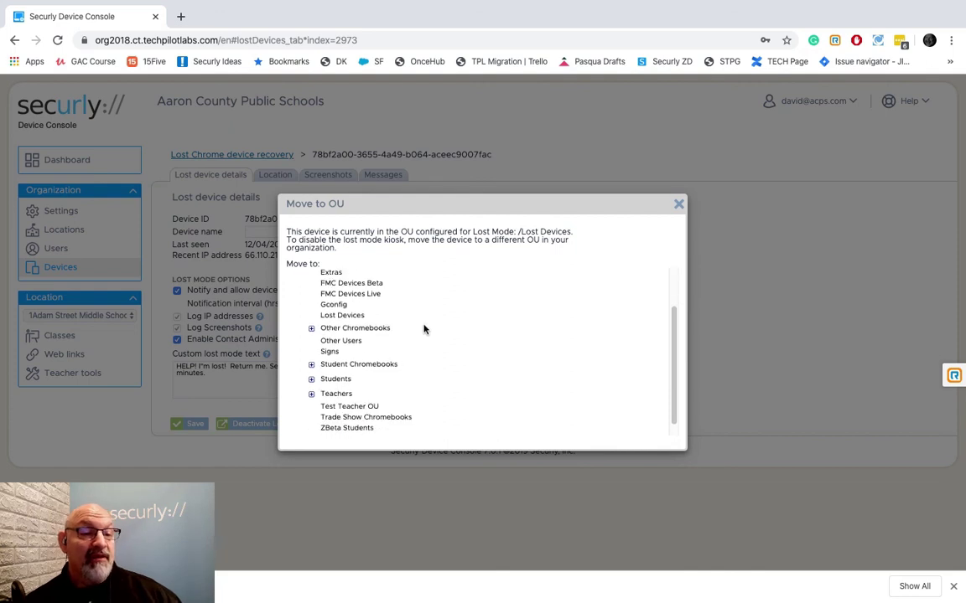
pyautogui.click(333, 365)
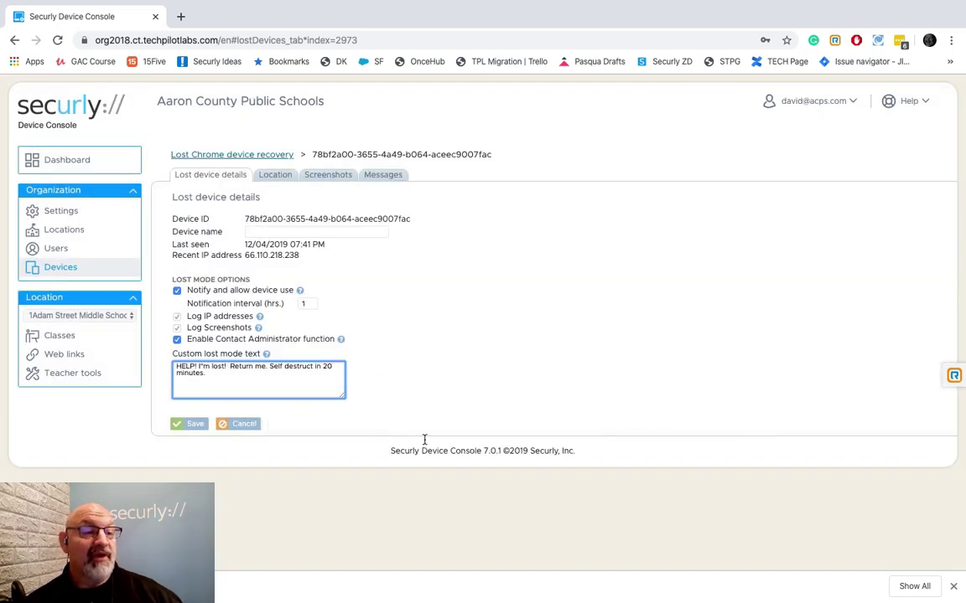
pyautogui.click(190, 426)
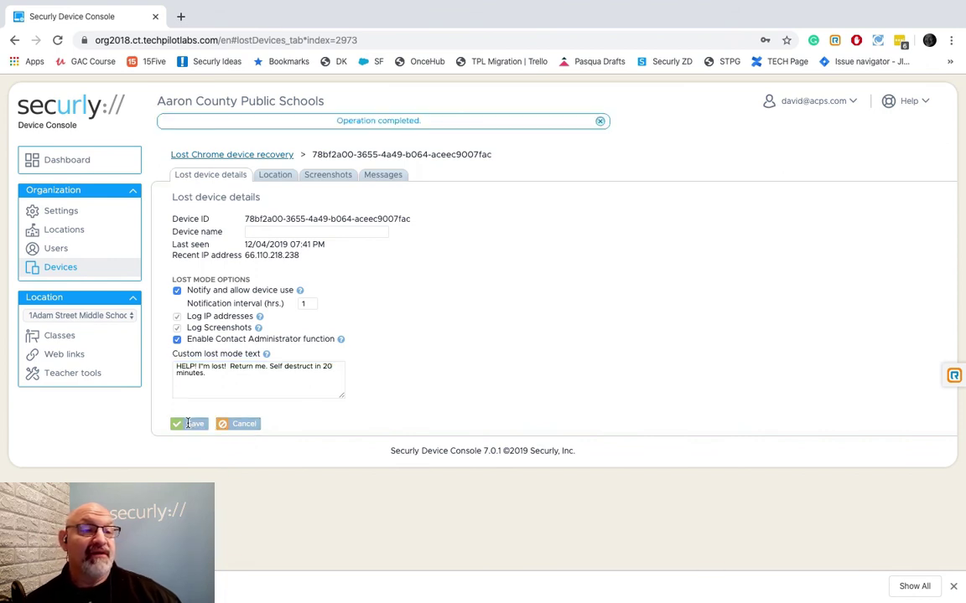
pyautogui.click(193, 155)
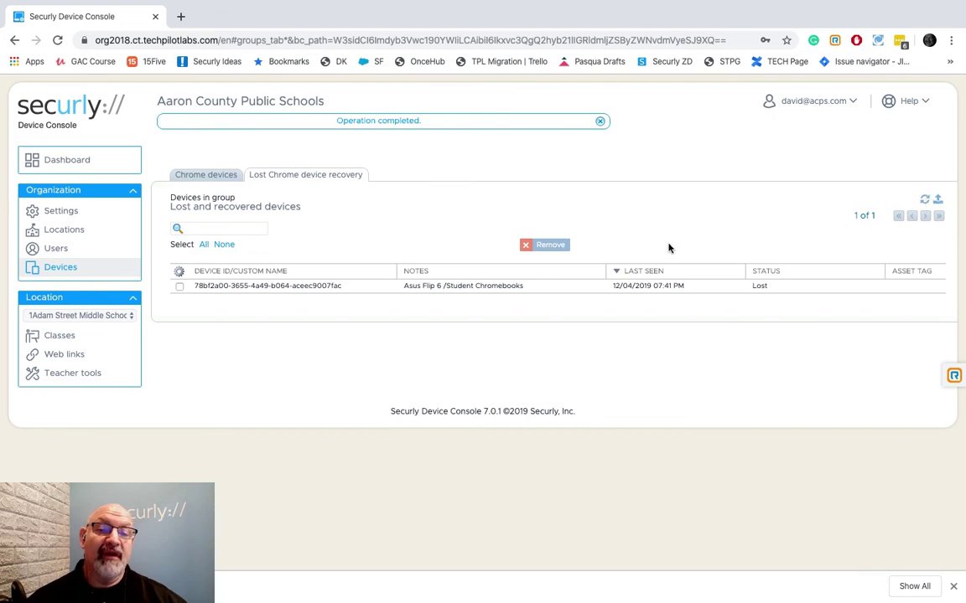
# Refresh the recovery list, reopen the device record, then go back to the full Chrome devices list.
pyautogui.click(926, 201)
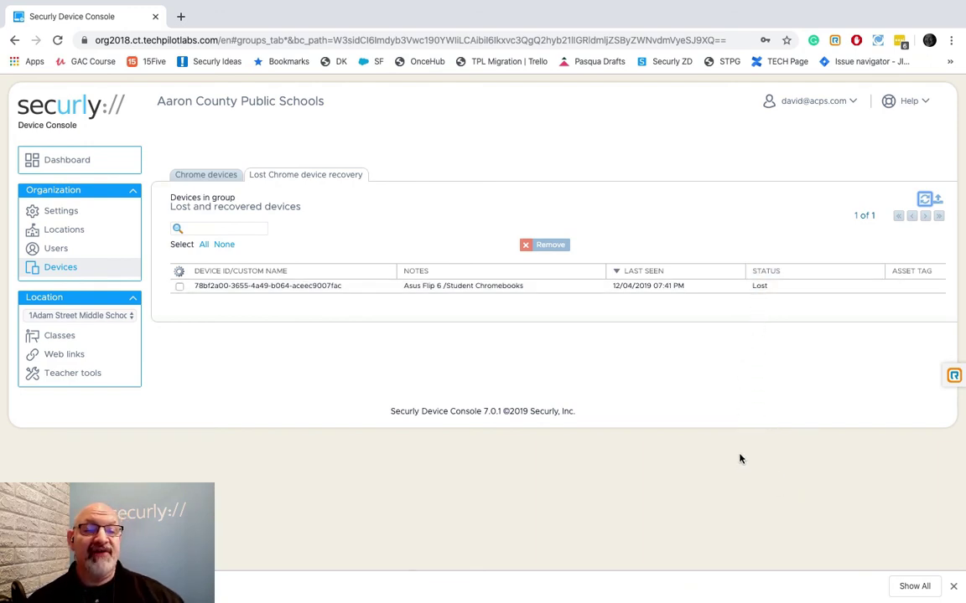
pyautogui.click(473, 288)
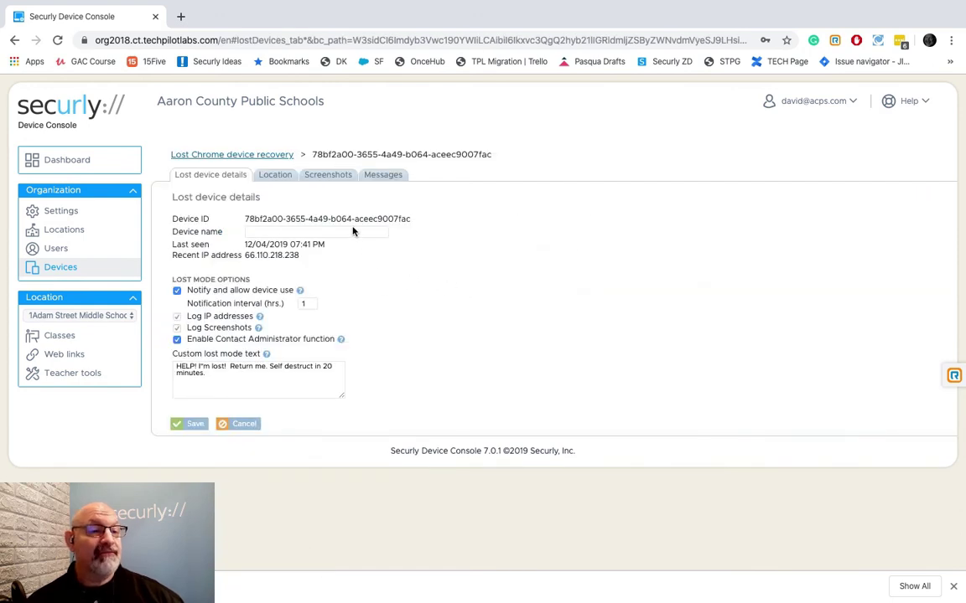
pyautogui.click(239, 156)
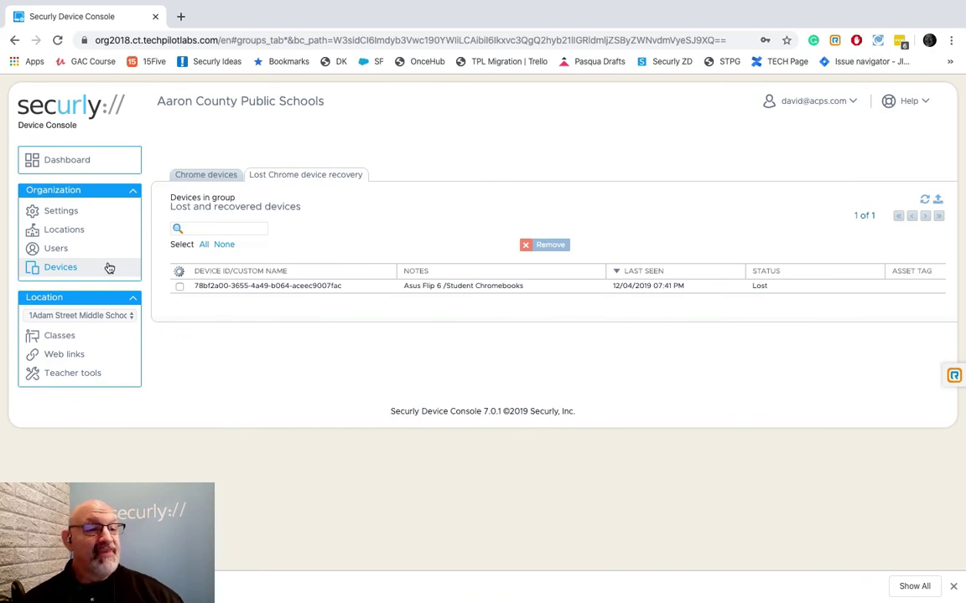
pyautogui.click(201, 176)
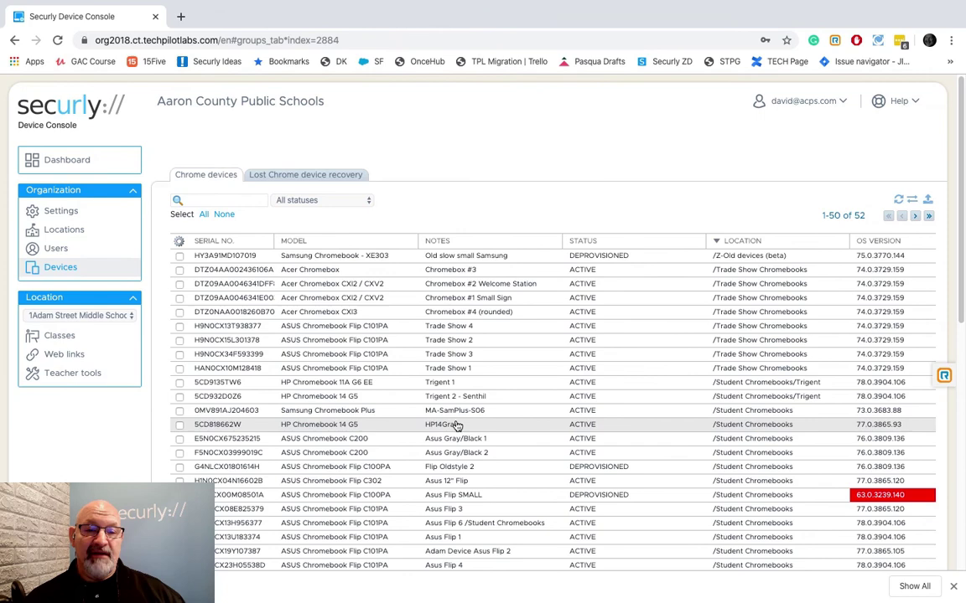